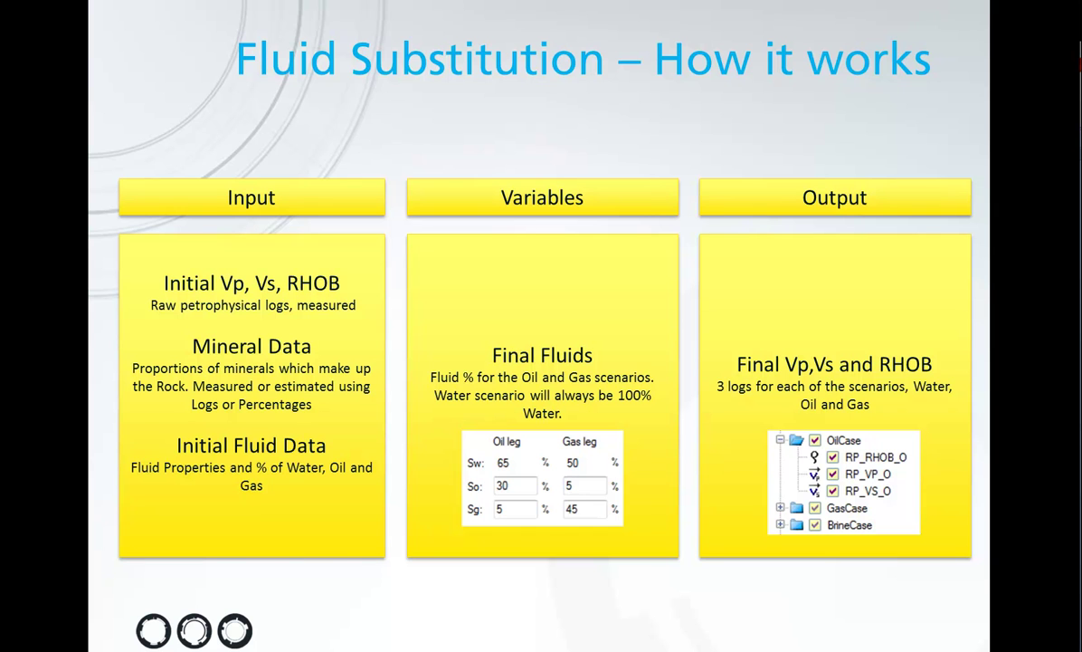
# - Advance through the fluid-case log comparison and Synthetics slides, then switch back to Petrel
pyautogui.press('Right')
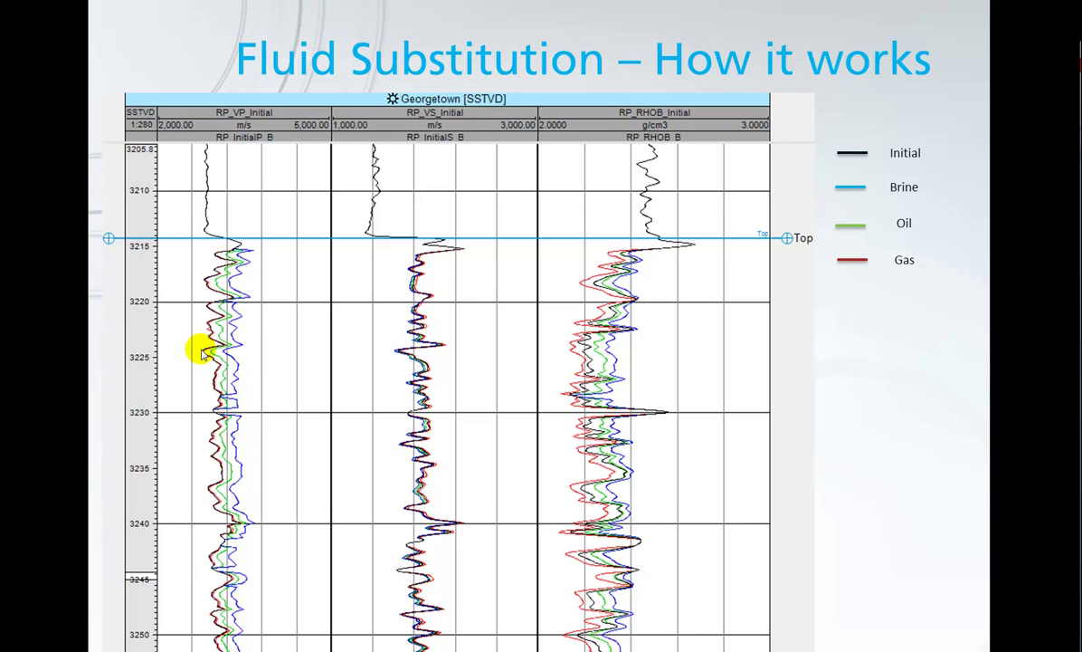
pyautogui.click(281, 351)
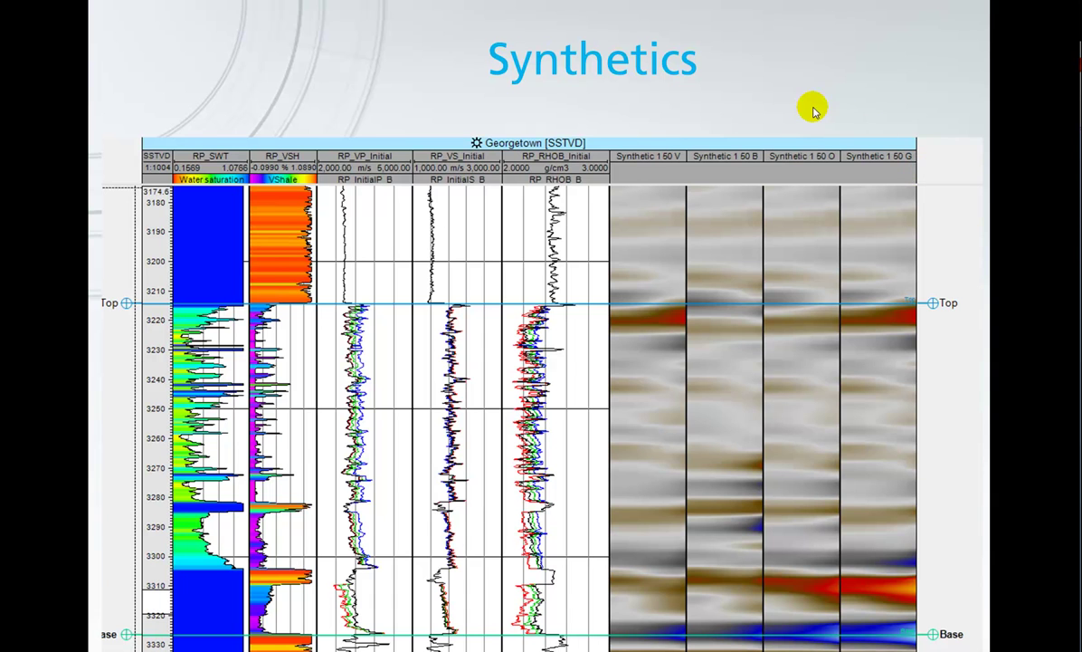
pyautogui.hotkey('alt', 'Tab')
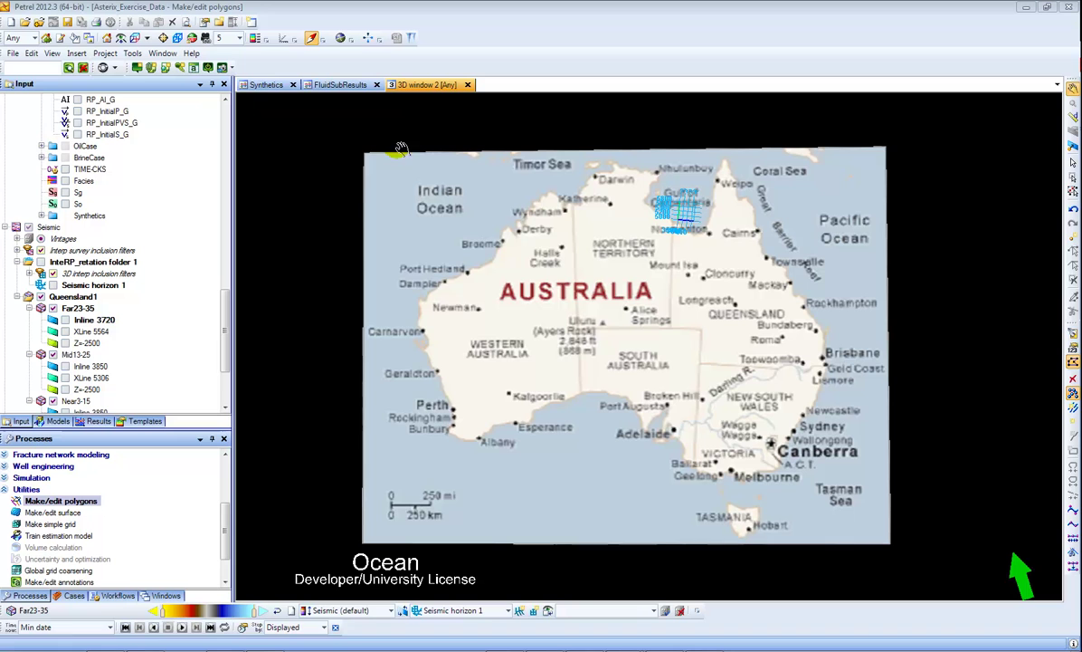
# - Find the Fluid substitution (end members) tool with a 'flu' search and maximize it
pyautogui.click(102, 69)
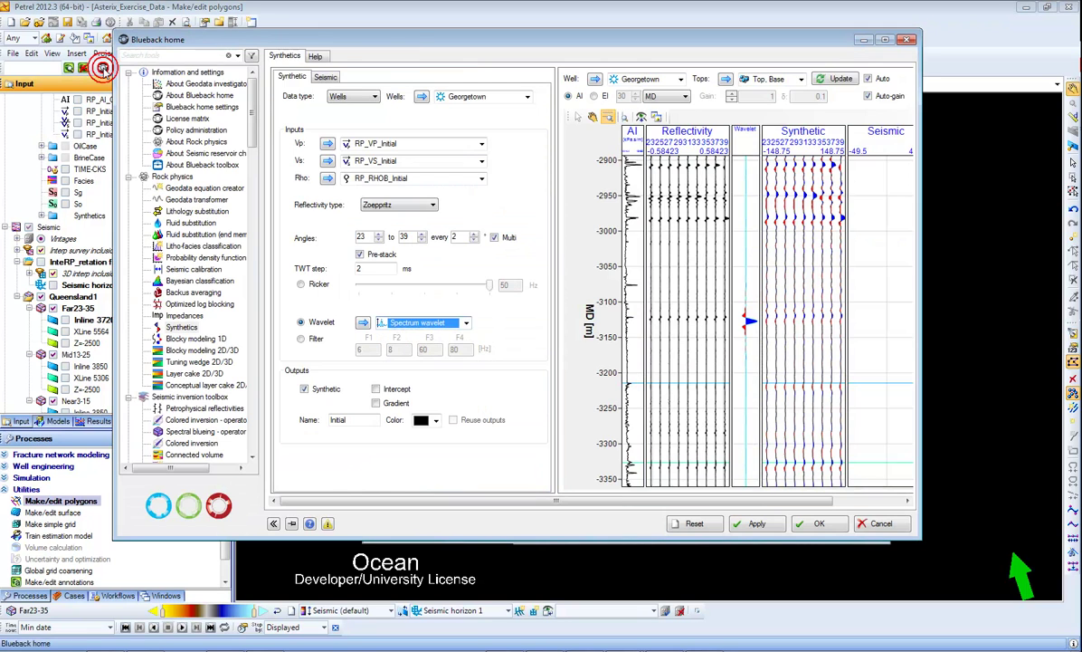
pyautogui.click(162, 57)
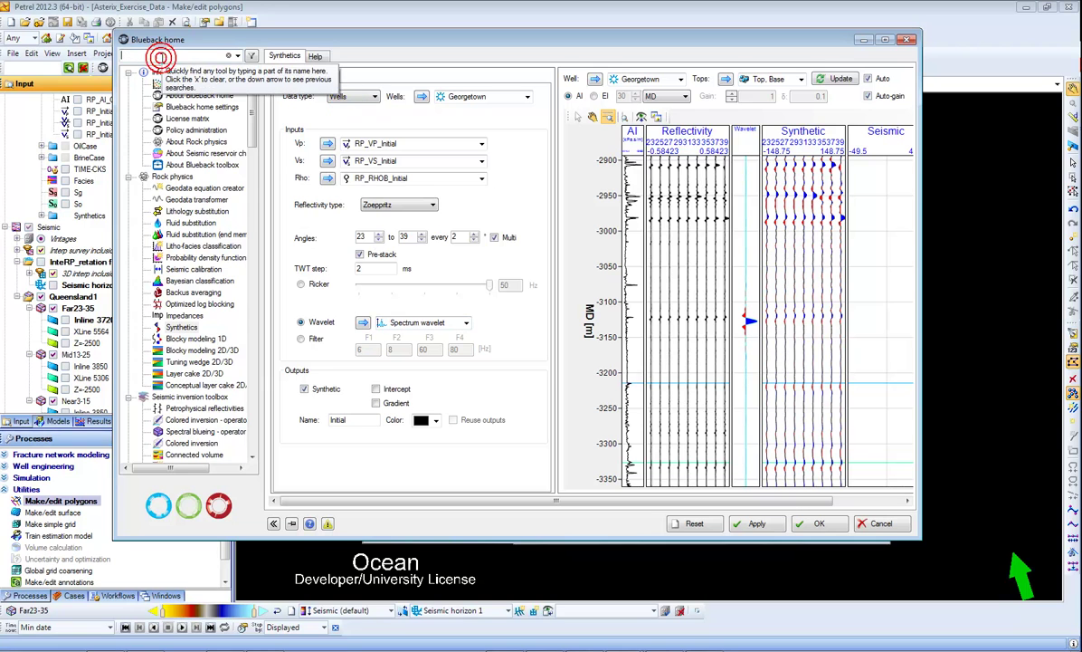
pyautogui.write('flu')
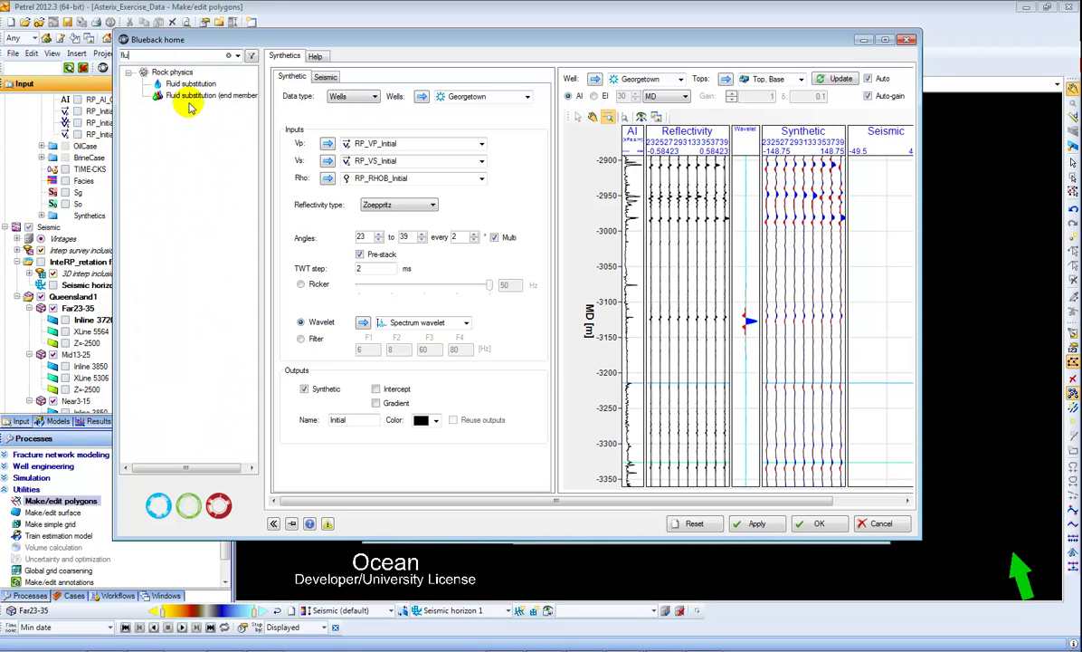
pyautogui.click(192, 94)
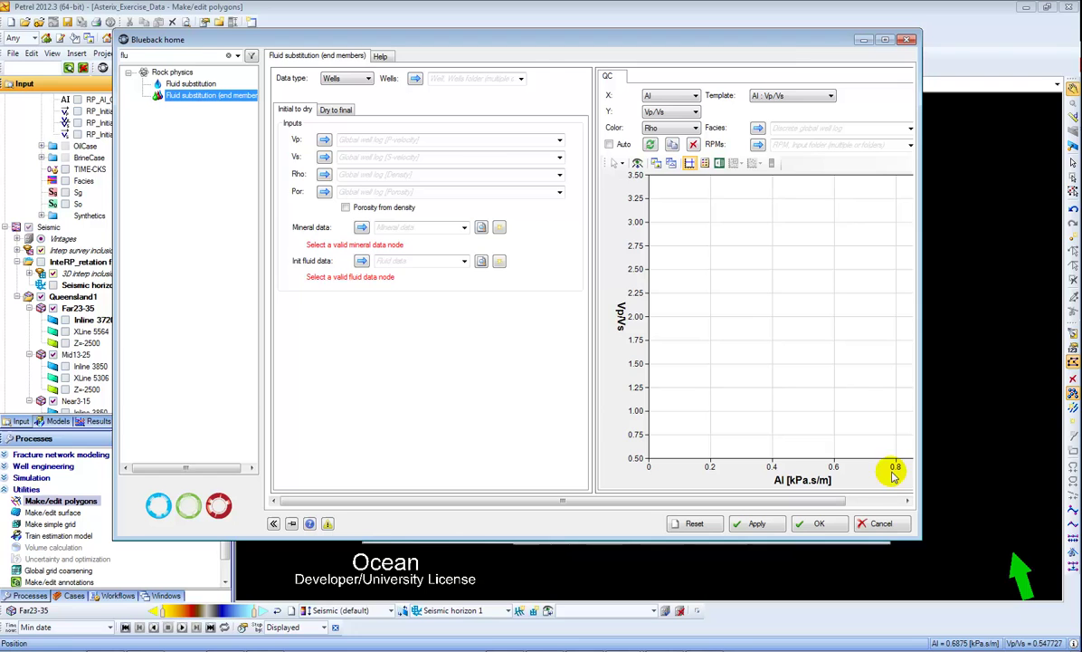
pyautogui.click(885, 39)
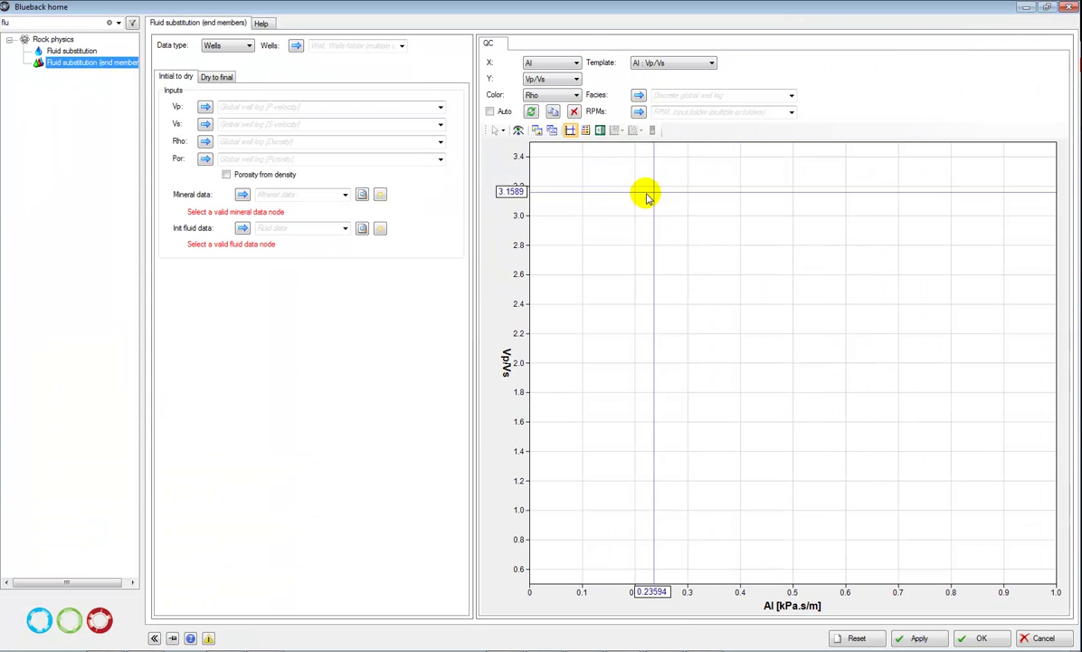
# - Assign RP_VP_Initial, RP_VS_Initial, RP_RHOB_Initial and RP_PHIE as the Vp, Vs, Rho and porosity logs
pyautogui.click(438, 107)
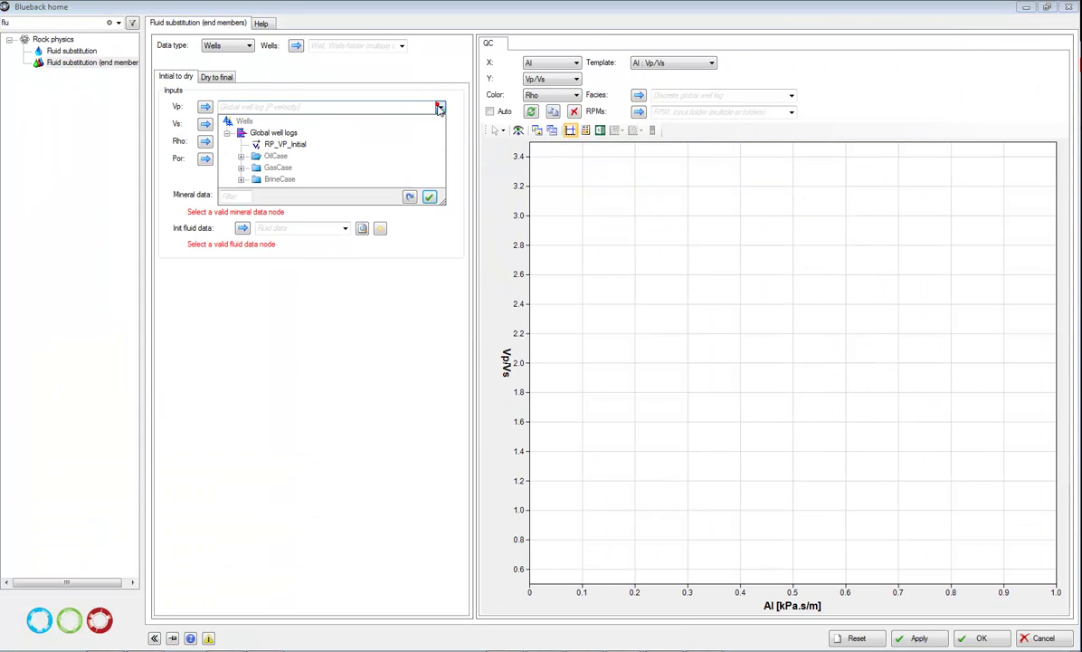
pyautogui.click(288, 144)
pyautogui.click(440, 124)
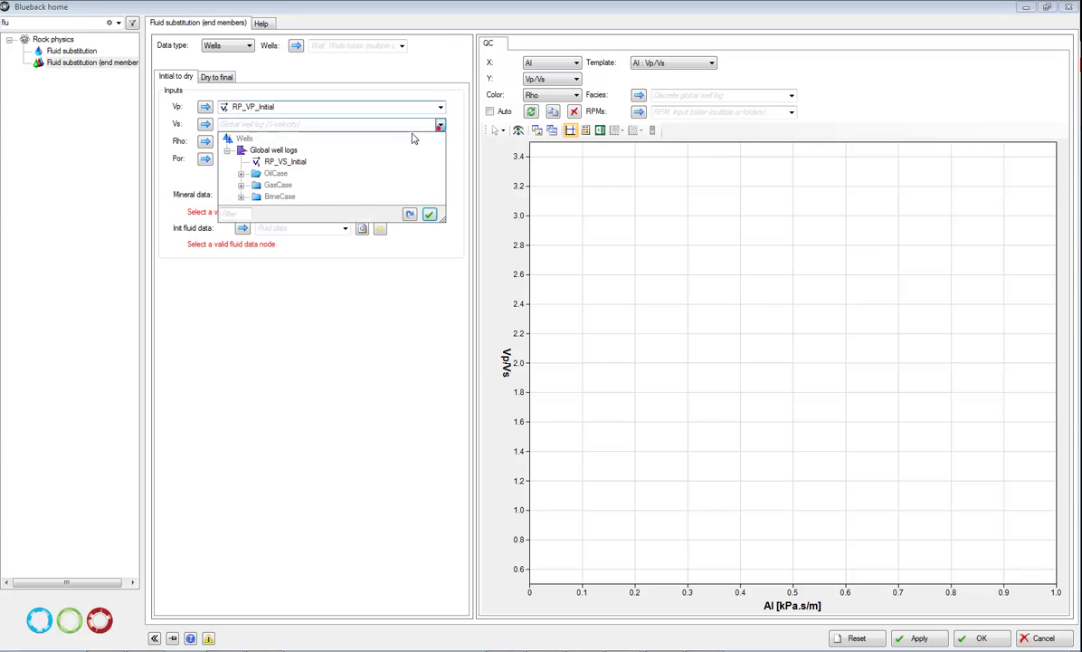
pyautogui.click(288, 160)
pyautogui.click(440, 143)
pyautogui.click(276, 176)
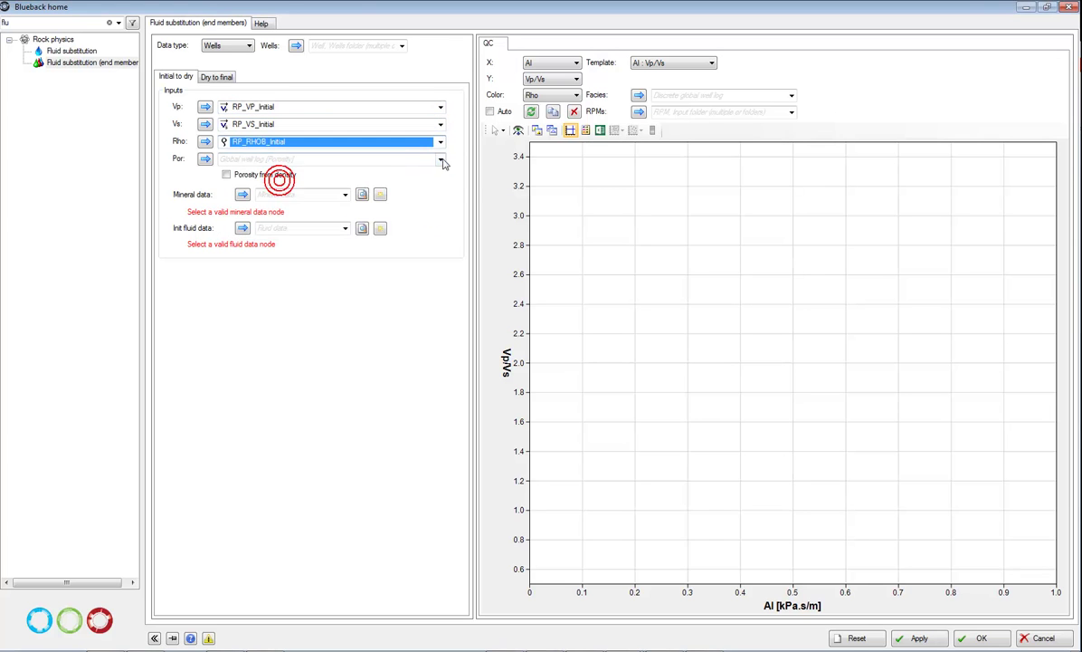
pyautogui.click(441, 160)
pyautogui.click(284, 193)
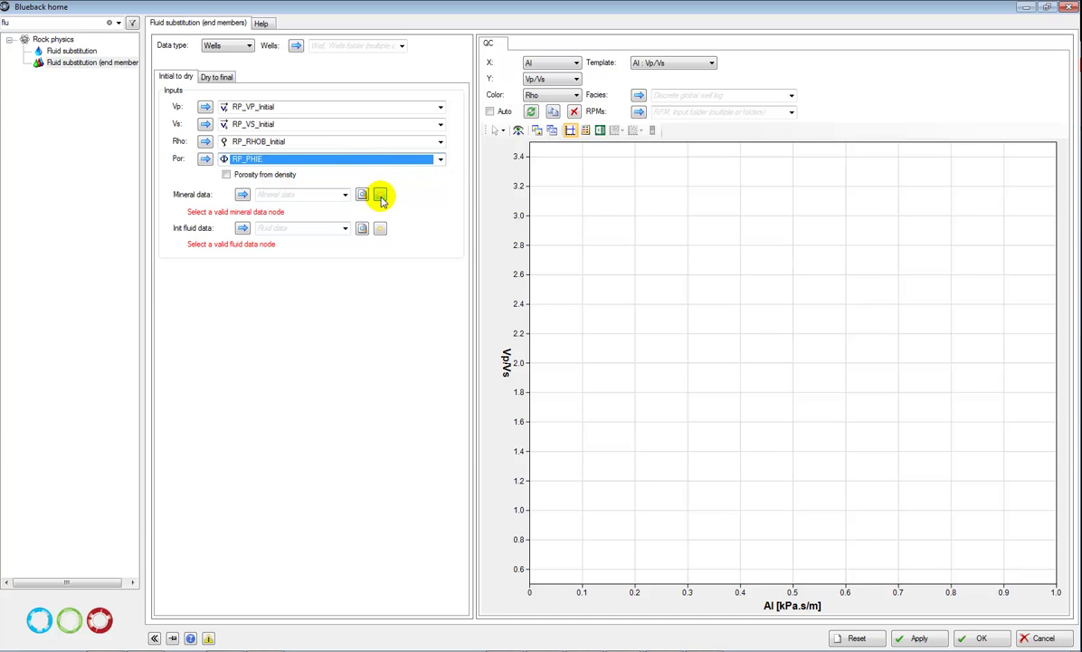
# - In the mineral data settings, tie Shale to the RP_VSH log and make Quartz its complement
pyautogui.click(379, 194)
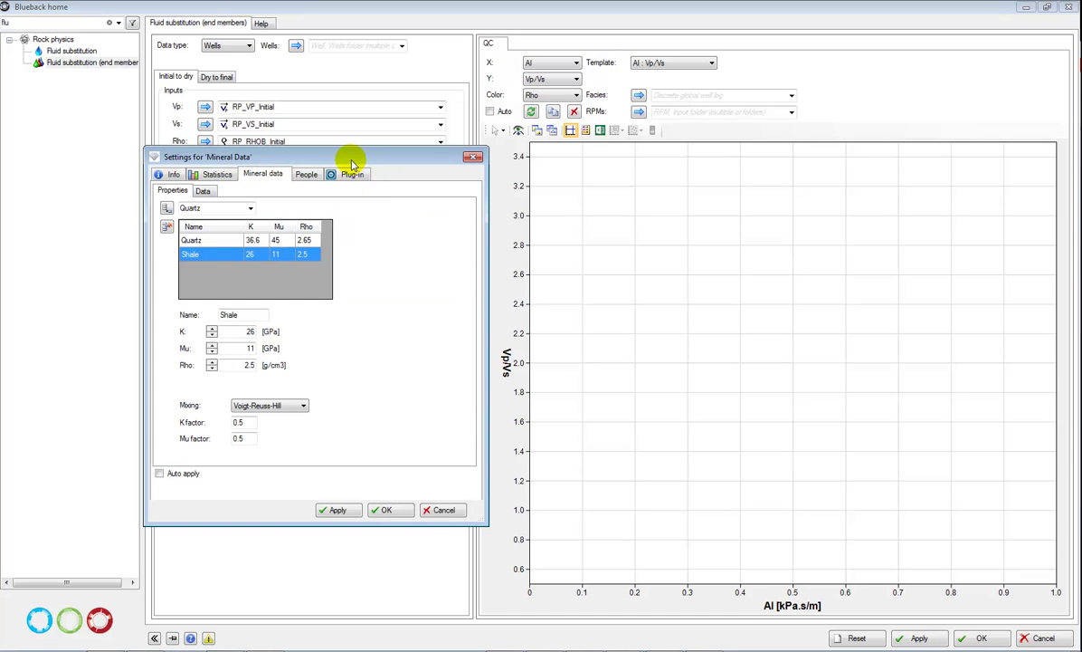
pyautogui.moveTo(350, 161); pyautogui.dragTo(503, 175)
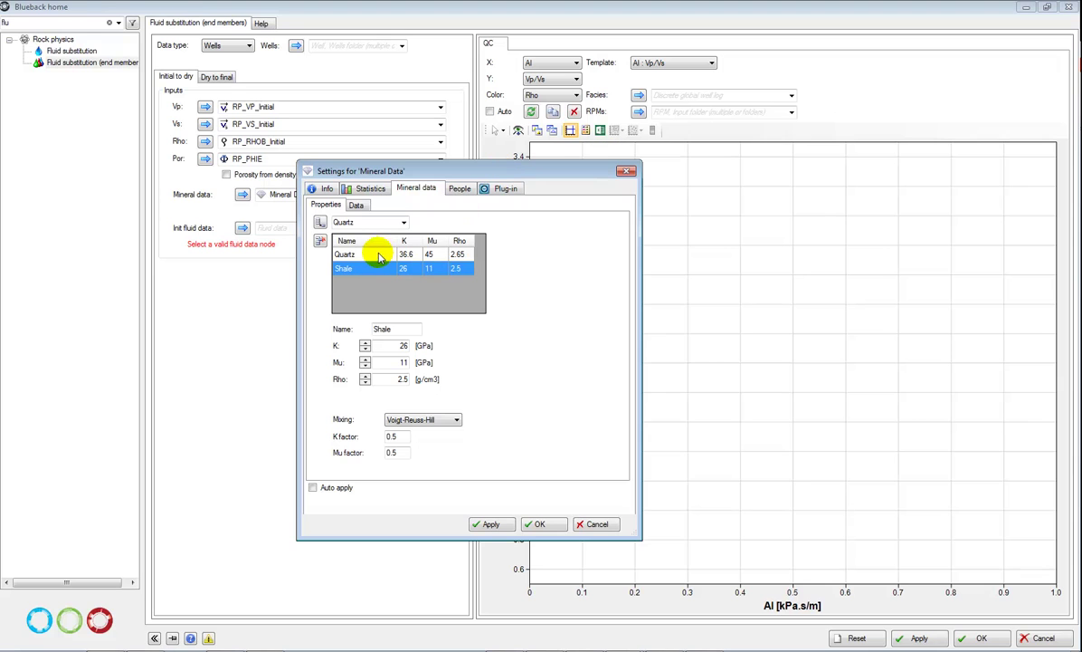
pyautogui.click(358, 204)
pyautogui.click(433, 271)
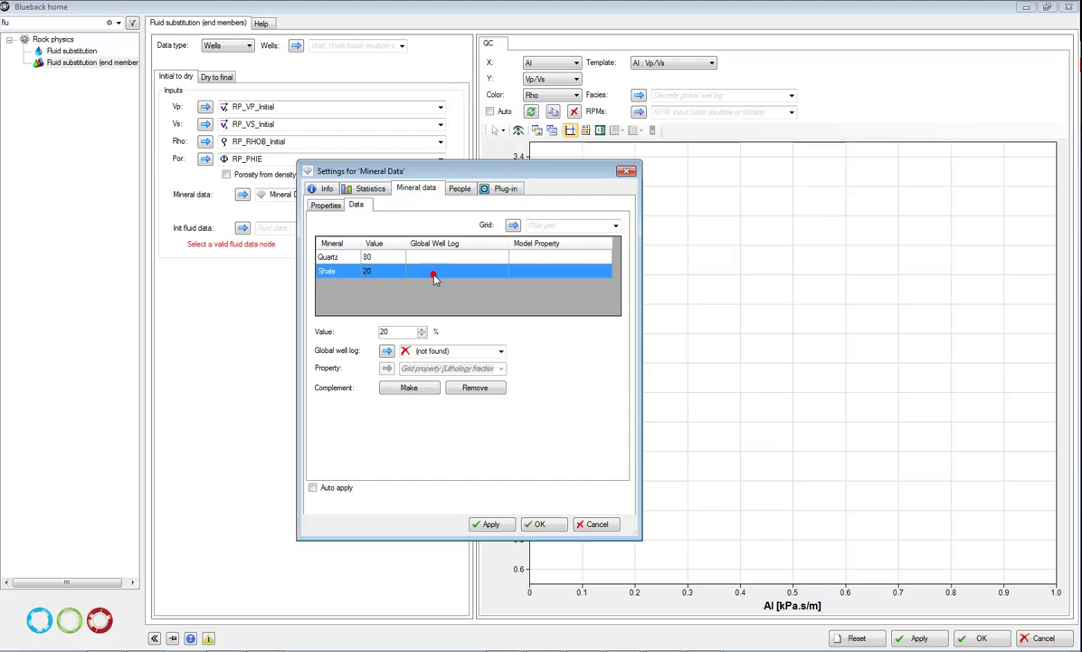
pyautogui.click(501, 350)
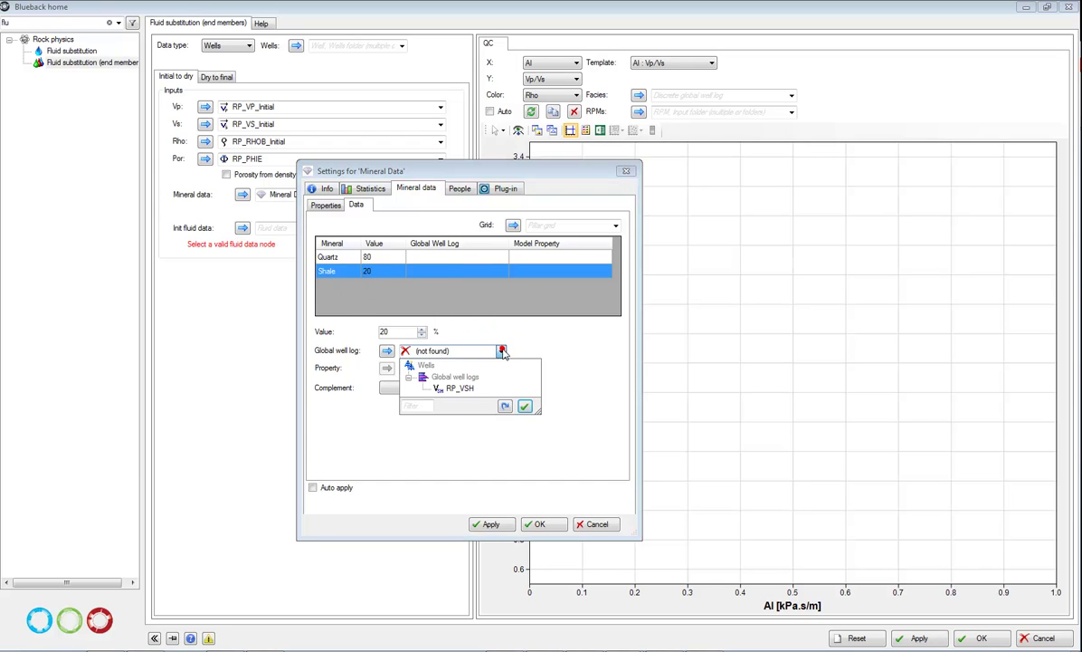
pyautogui.click(460, 388)
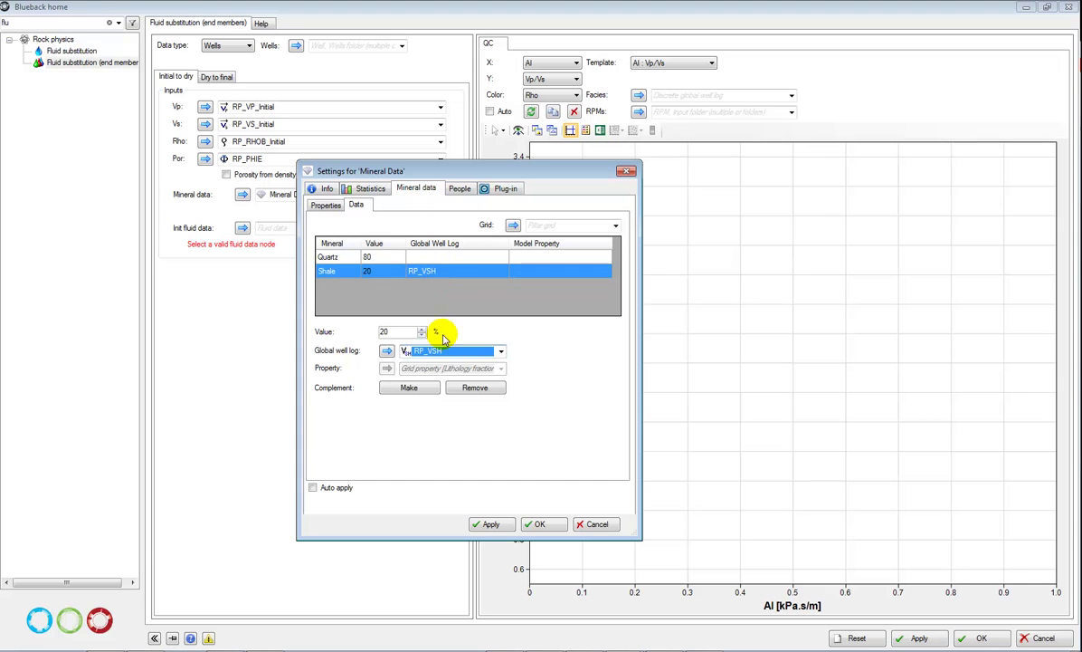
pyautogui.click(442, 257)
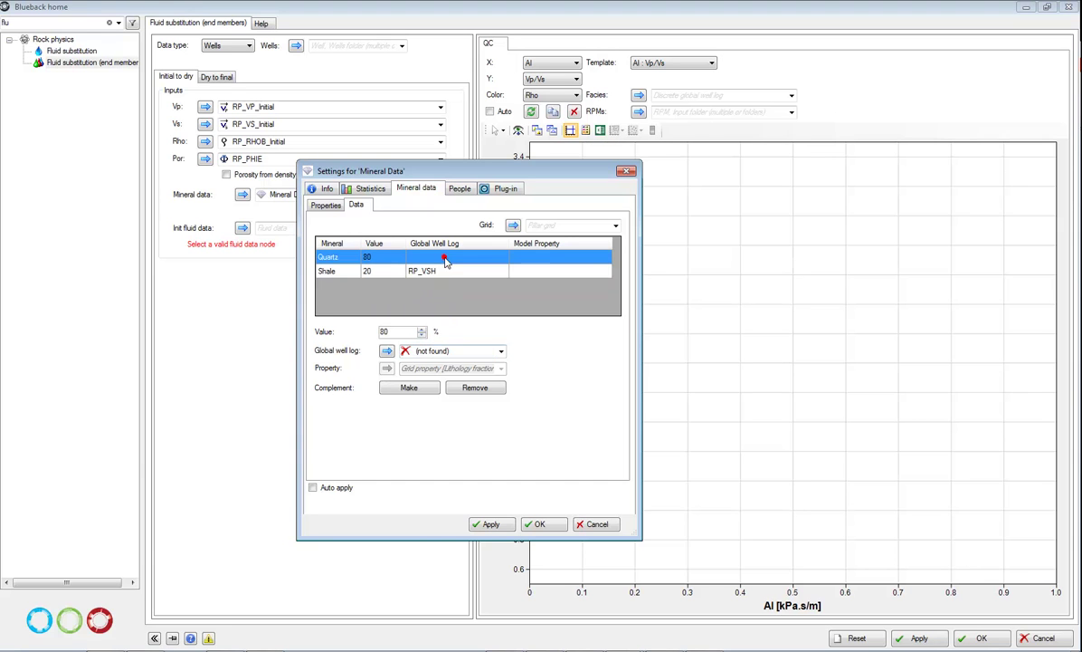
pyautogui.click(431, 386)
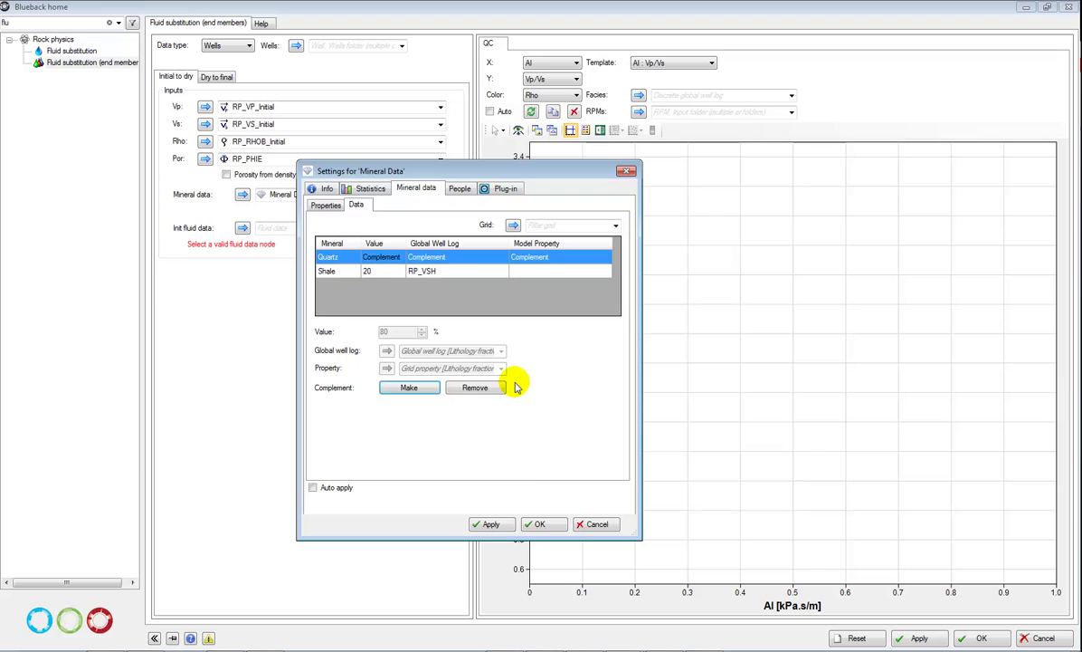
pyautogui.click(538, 524)
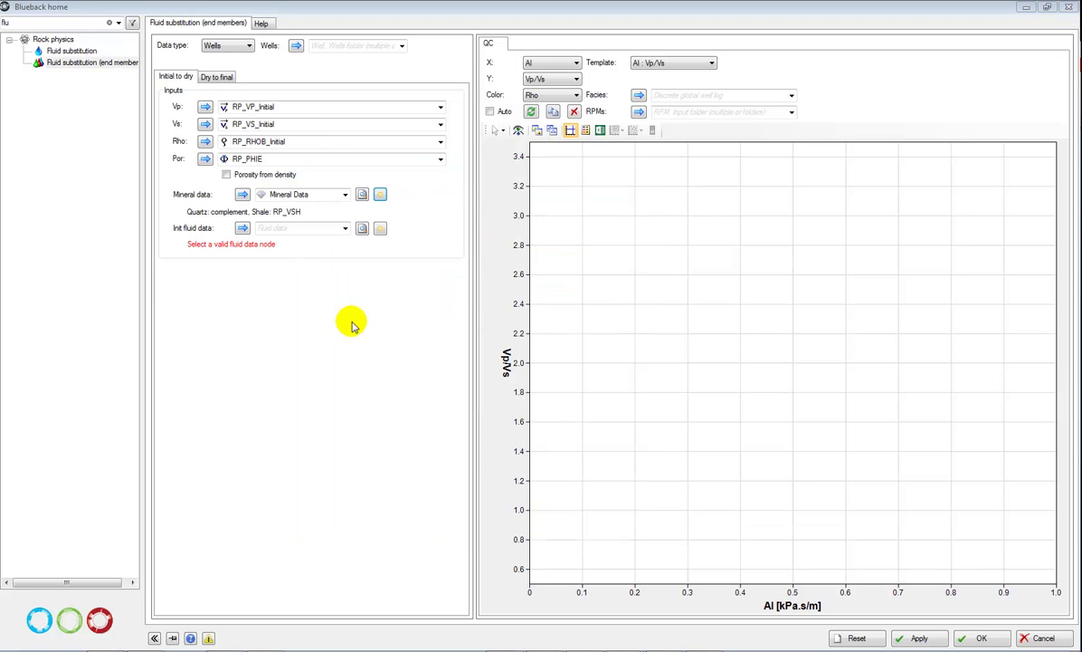
# - In the fluid data settings, assign RP_SWT, So and Sg as the water, oil and gas saturation logs
pyautogui.click(378, 230)
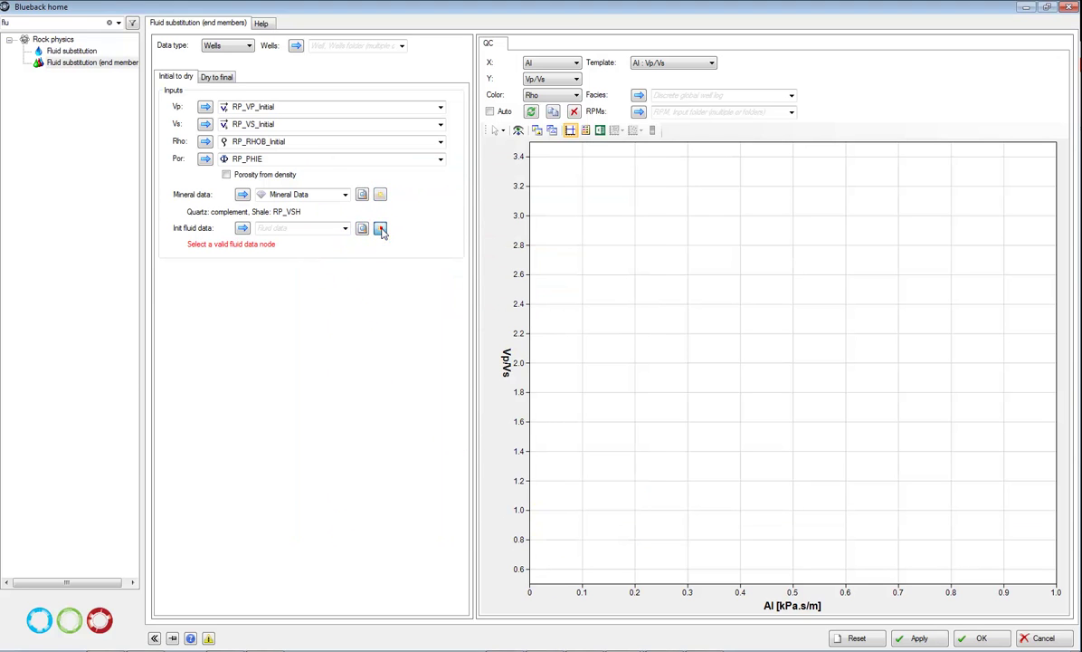
pyautogui.moveTo(249, 33); pyautogui.dragTo(377, 138)
pyautogui.click(206, 172)
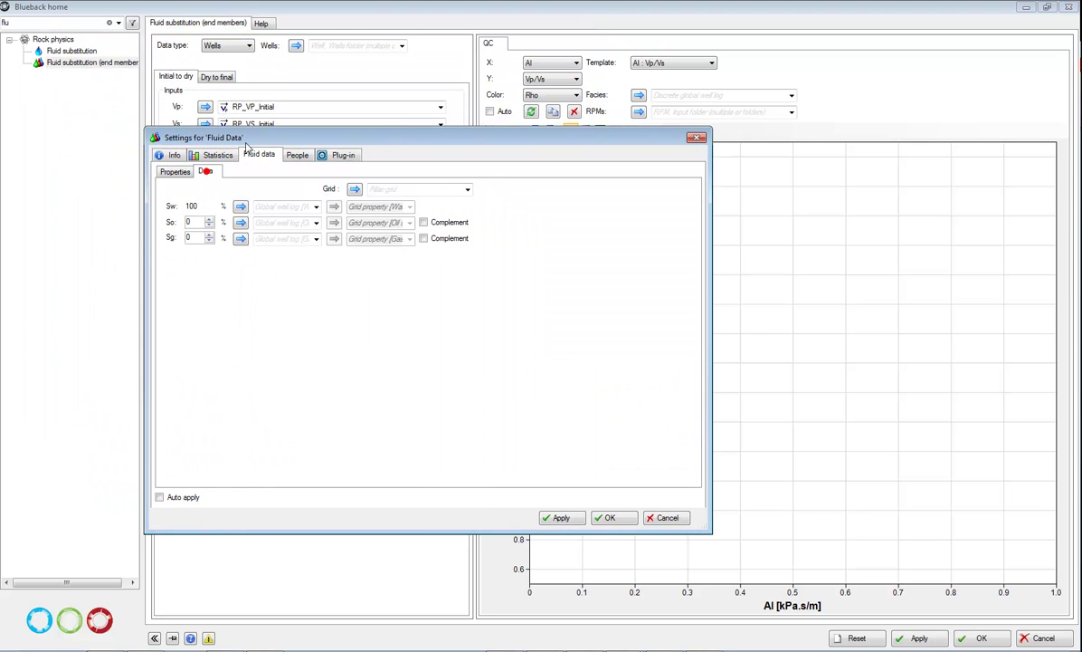
pyautogui.moveTo(246, 137); pyautogui.dragTo(294, 139)
pyautogui.click(366, 209)
pyautogui.click(362, 242)
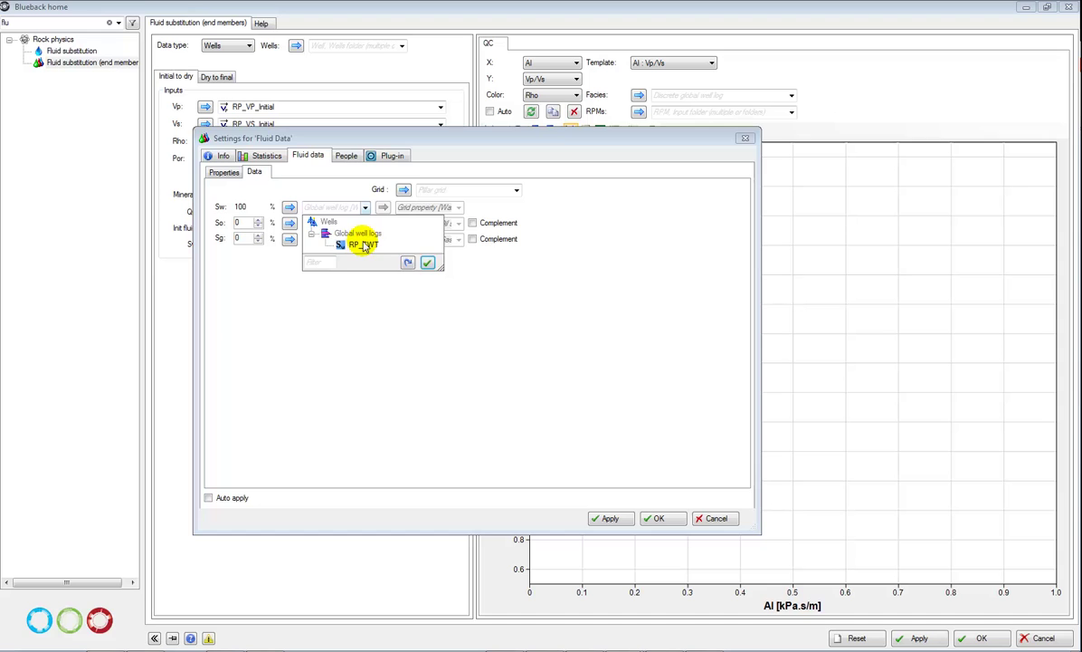
pyautogui.click(366, 223)
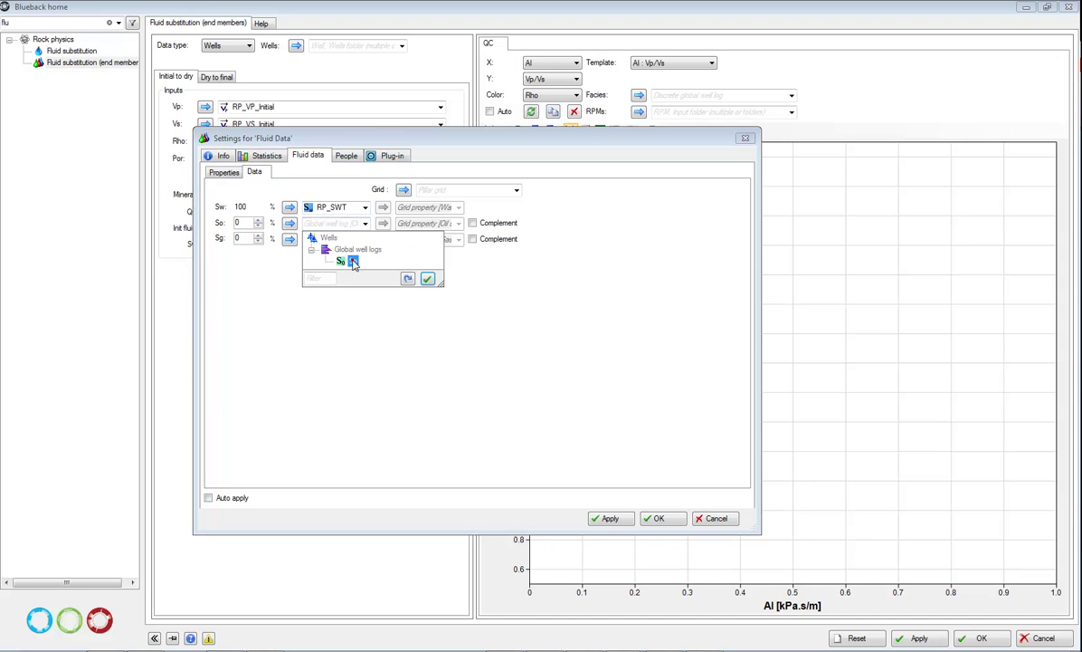
pyautogui.click(351, 261)
pyautogui.click(365, 239)
pyautogui.click(352, 276)
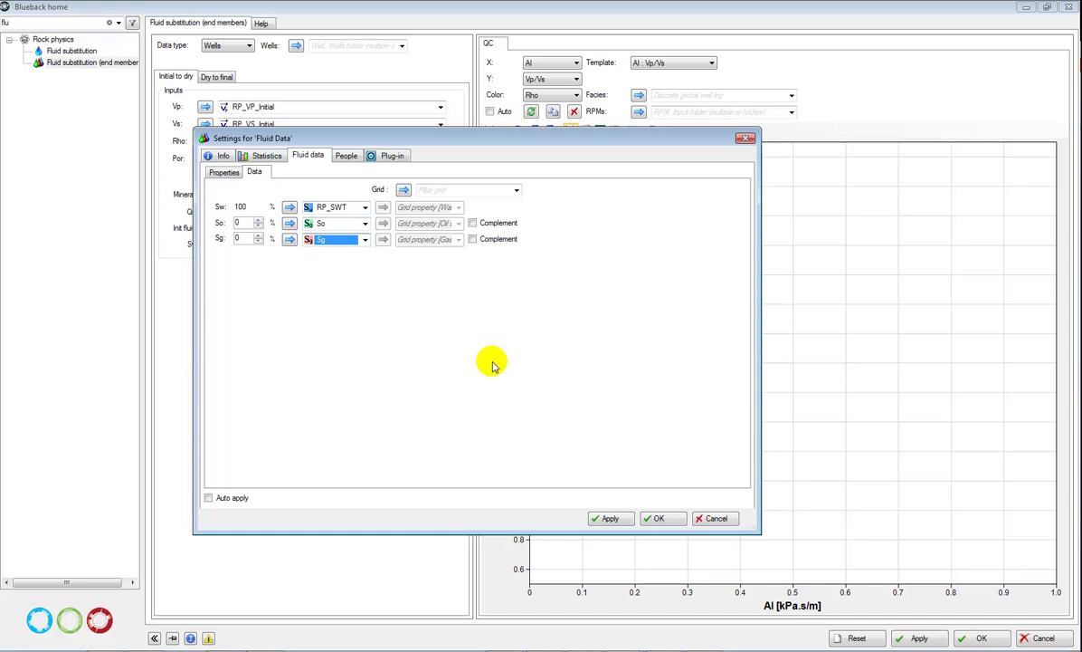
pyautogui.click(657, 520)
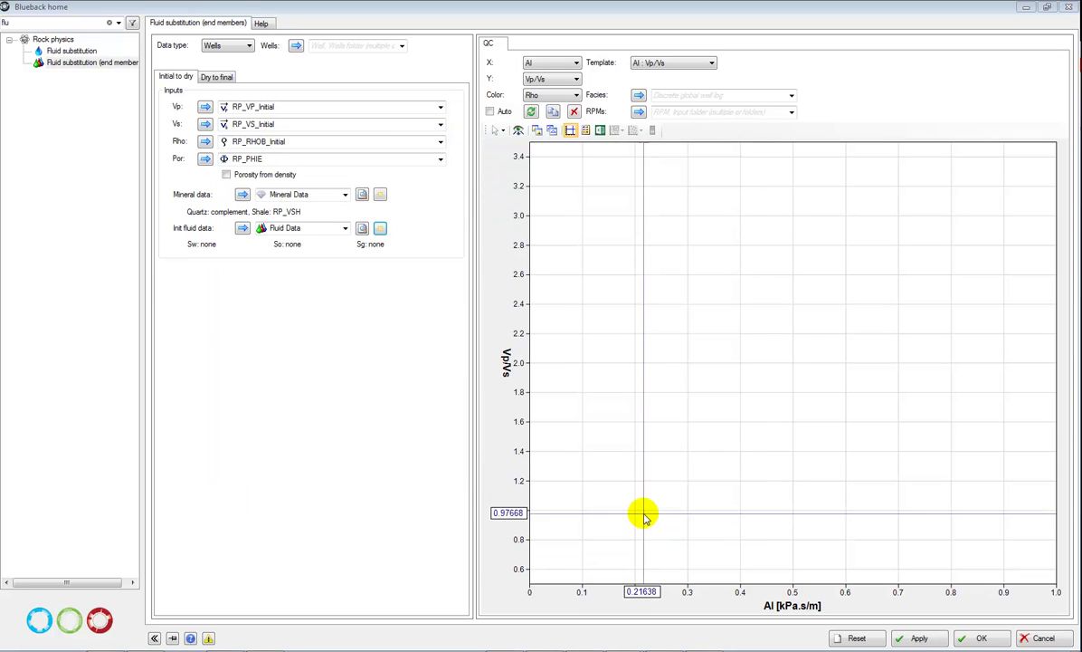
# - Select the Georgetown well for processing
pyautogui.click(401, 48)
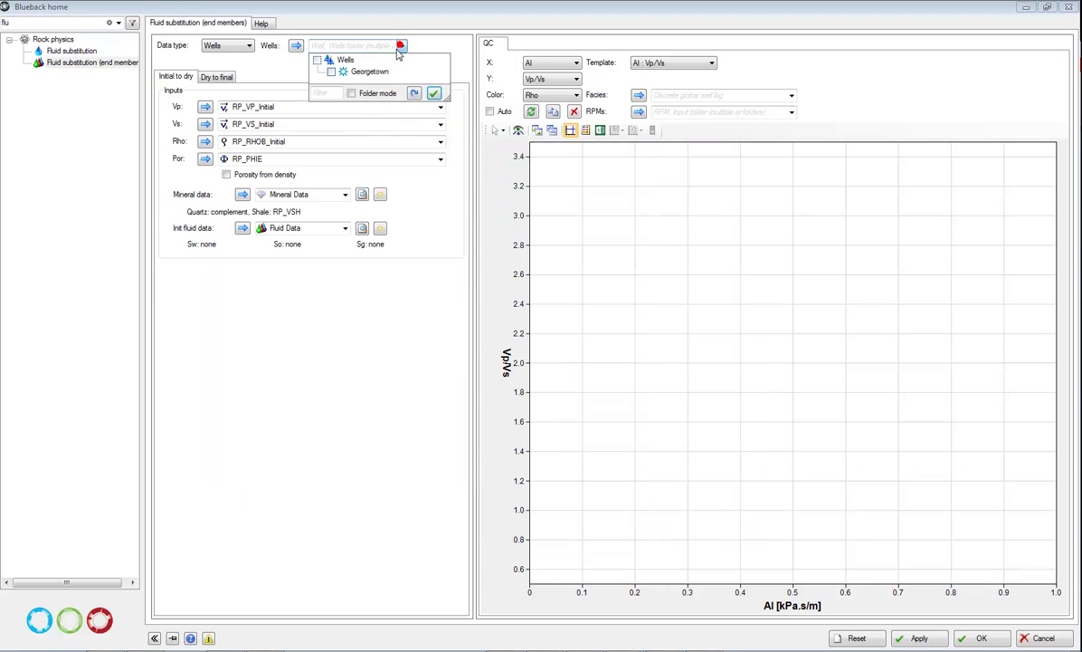
pyautogui.click(331, 72)
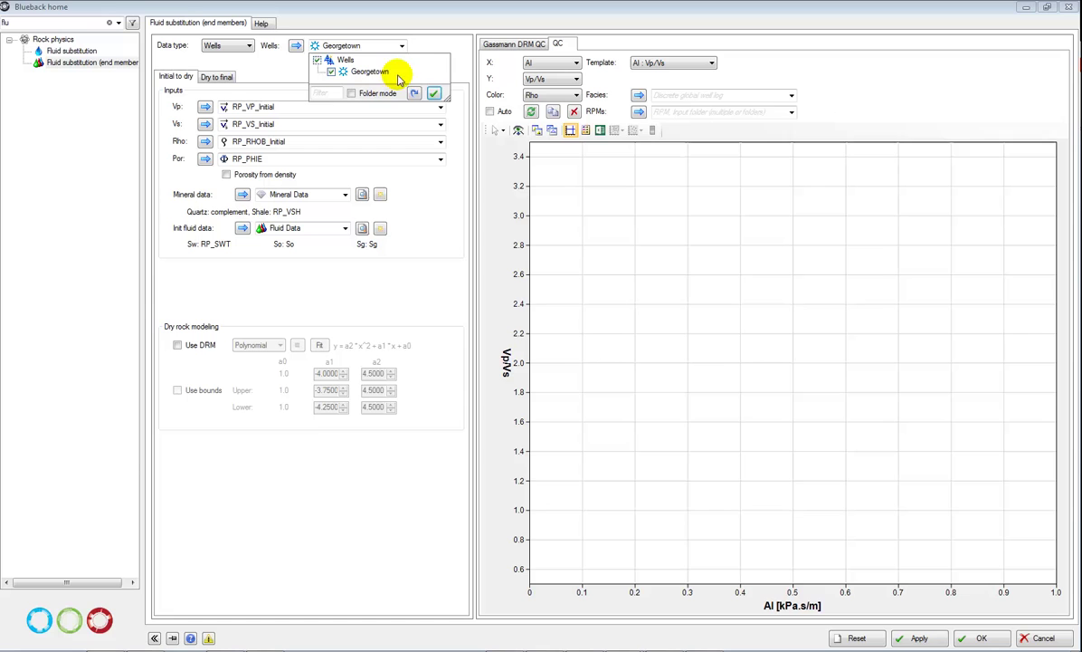
pyautogui.click(434, 93)
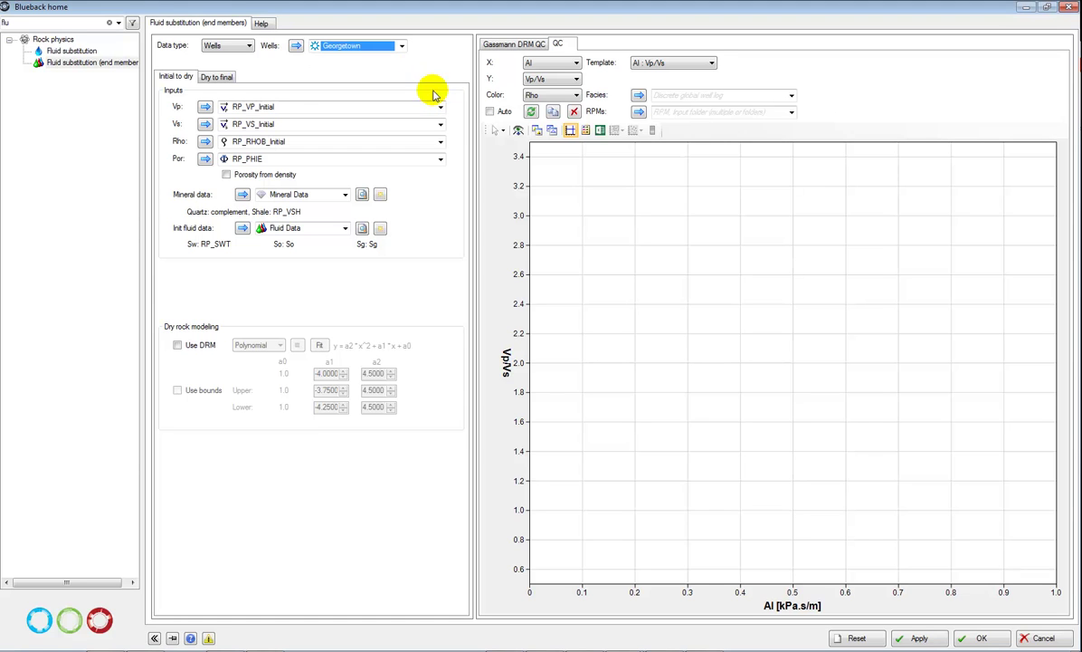
# - Auto-update the AI vs Vp/Vs crossplot, fit all points, colour by fluid case, and show the Dry to final settings
pyautogui.click(490, 112)
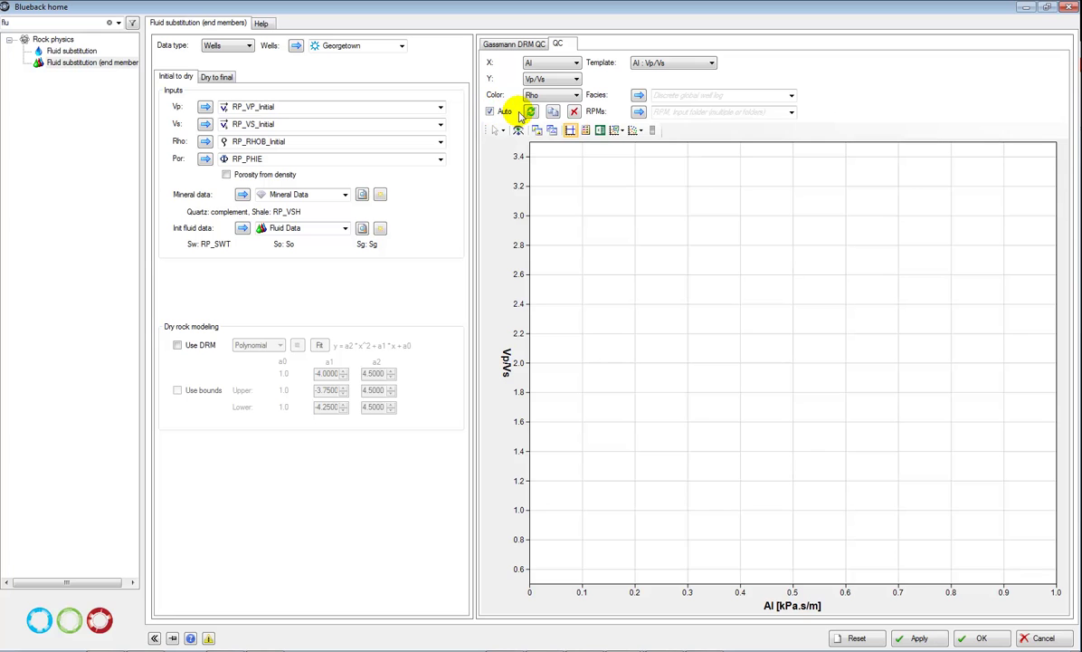
pyautogui.click(518, 132)
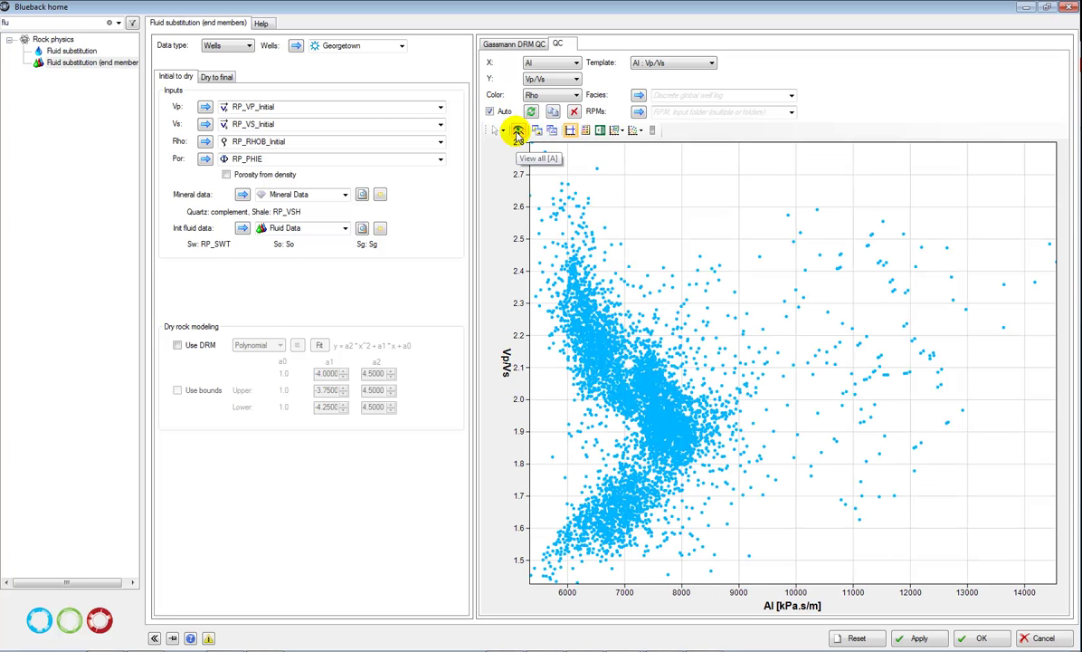
pyautogui.click(636, 130)
pyautogui.click(648, 201)
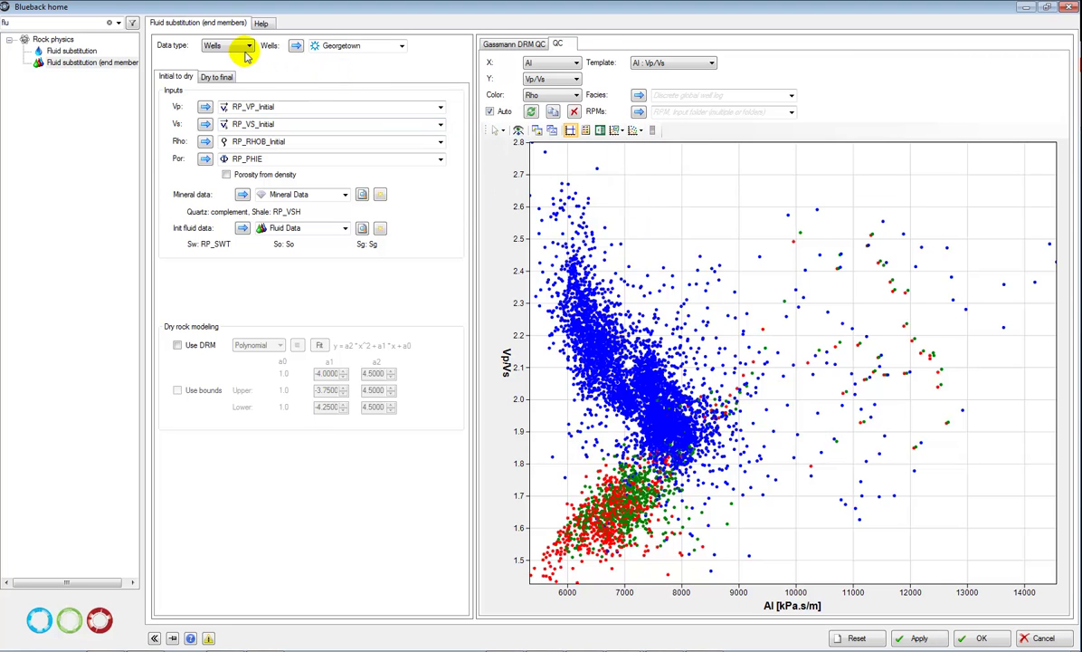
pyautogui.click(222, 79)
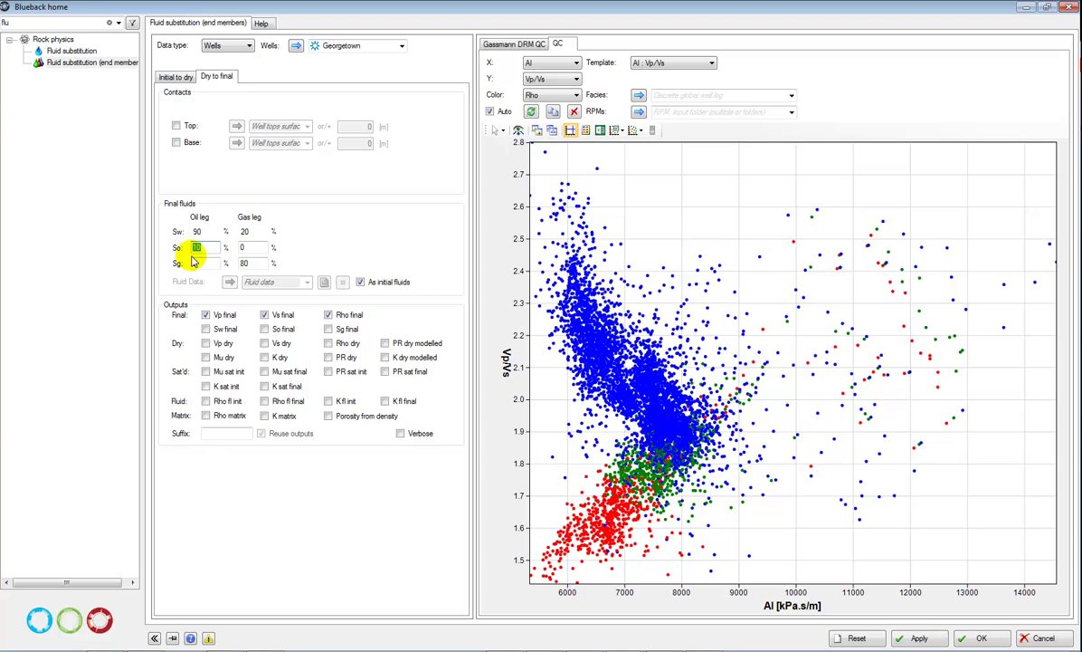
# - Set the oil-leg final gas saturation to 10%, giving a 60/30/10 Sw/So/Sg split
pyautogui.click(203, 262)
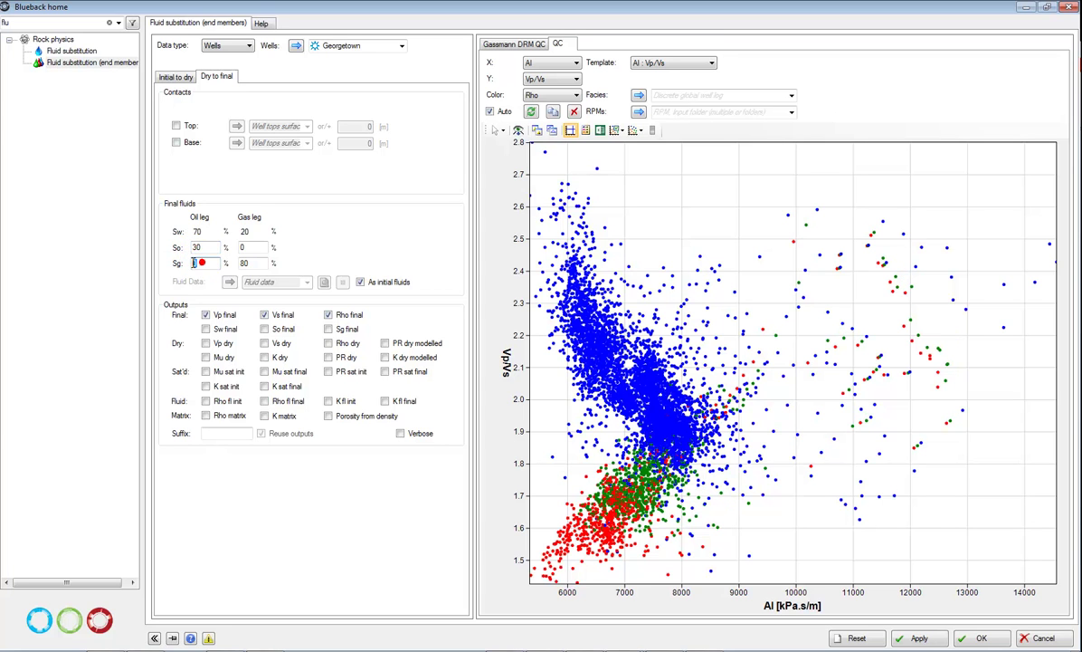
pyautogui.write('10')
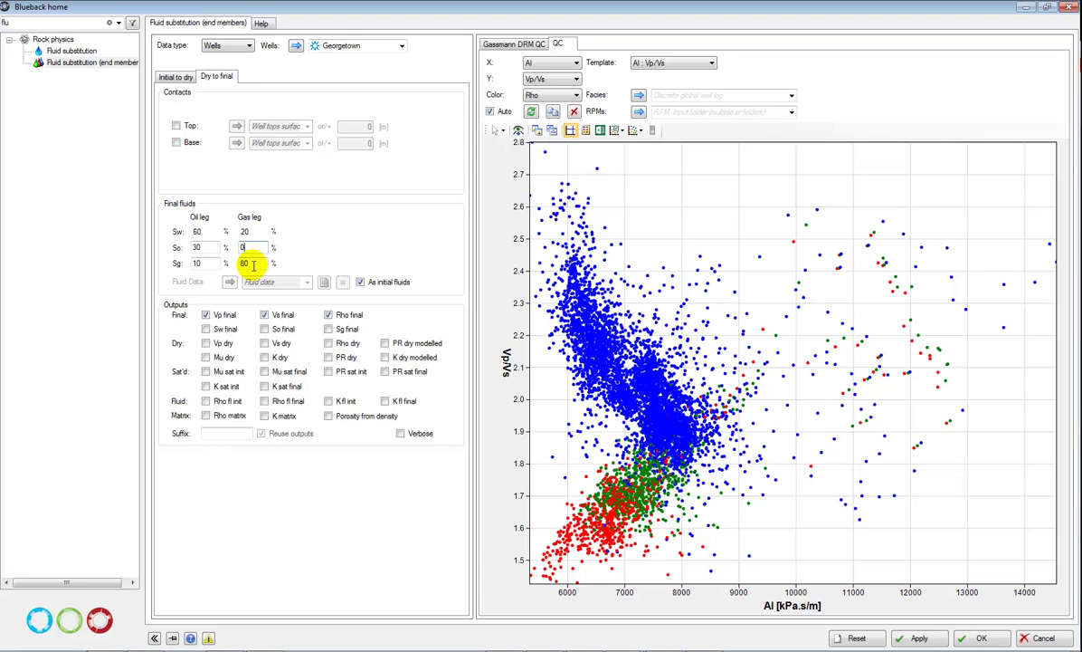
pyautogui.click(249, 247)
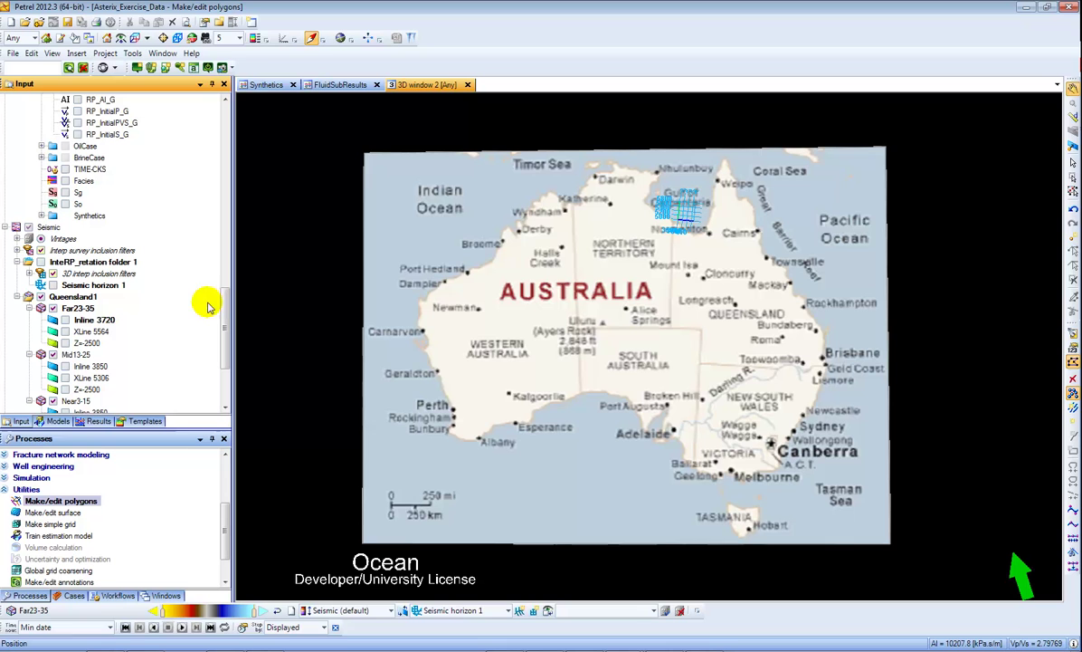
# - Show the FluidSubResults well section and review the RP_InitialP_G track limits in its template settings
pyautogui.click(342, 91)
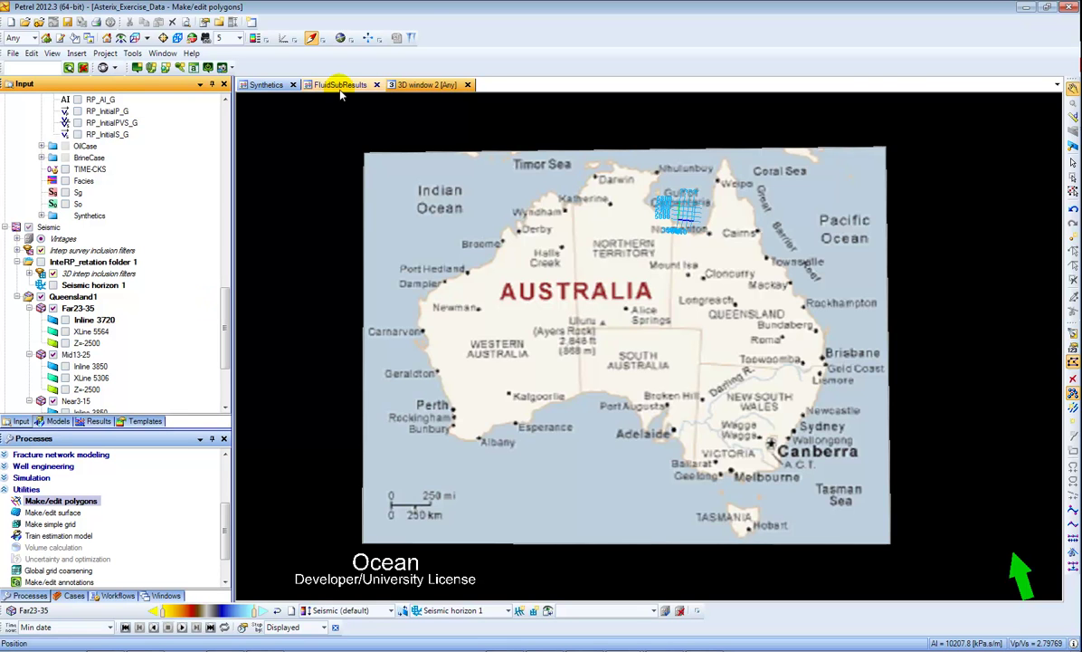
pyautogui.scroll(4, 212, 285)
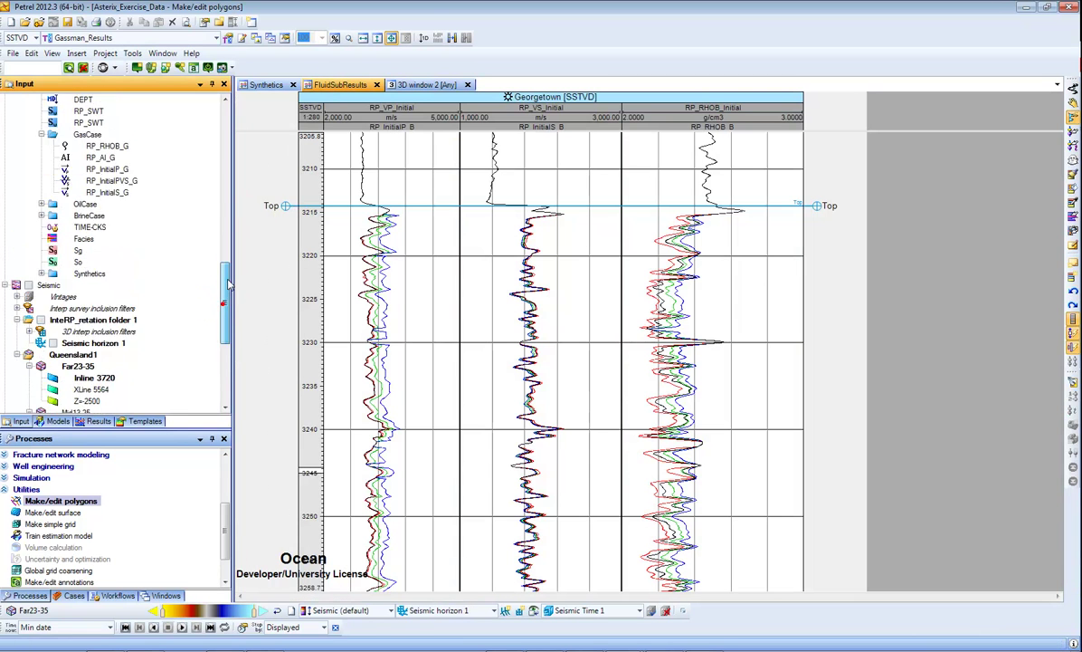
pyautogui.click(228, 38)
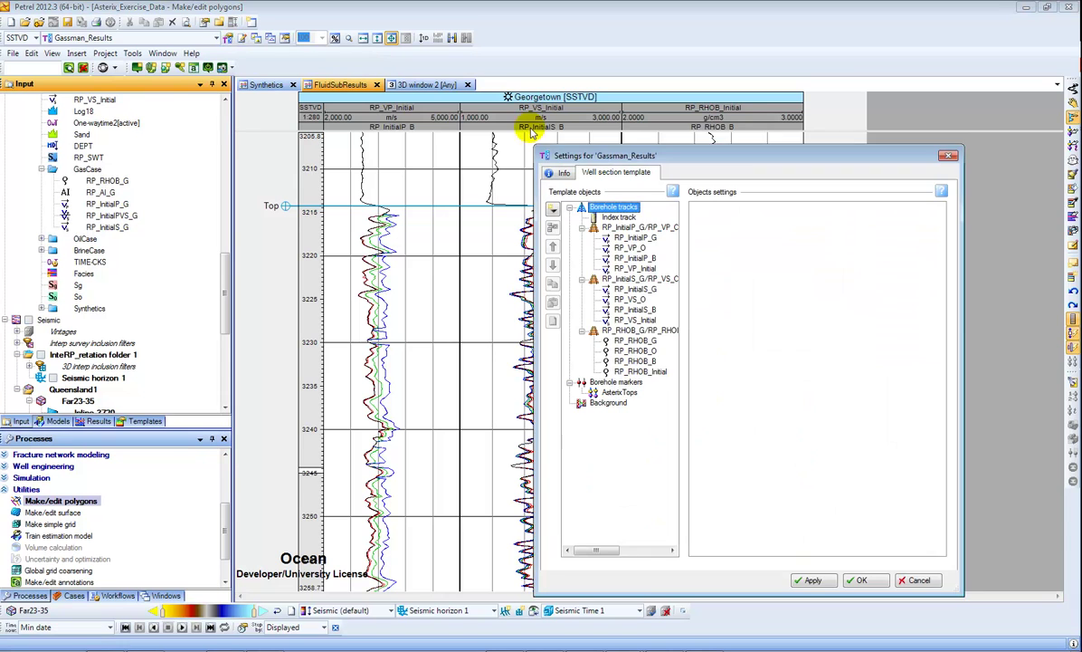
pyautogui.moveTo(640, 148); pyautogui.dragTo(559, 102)
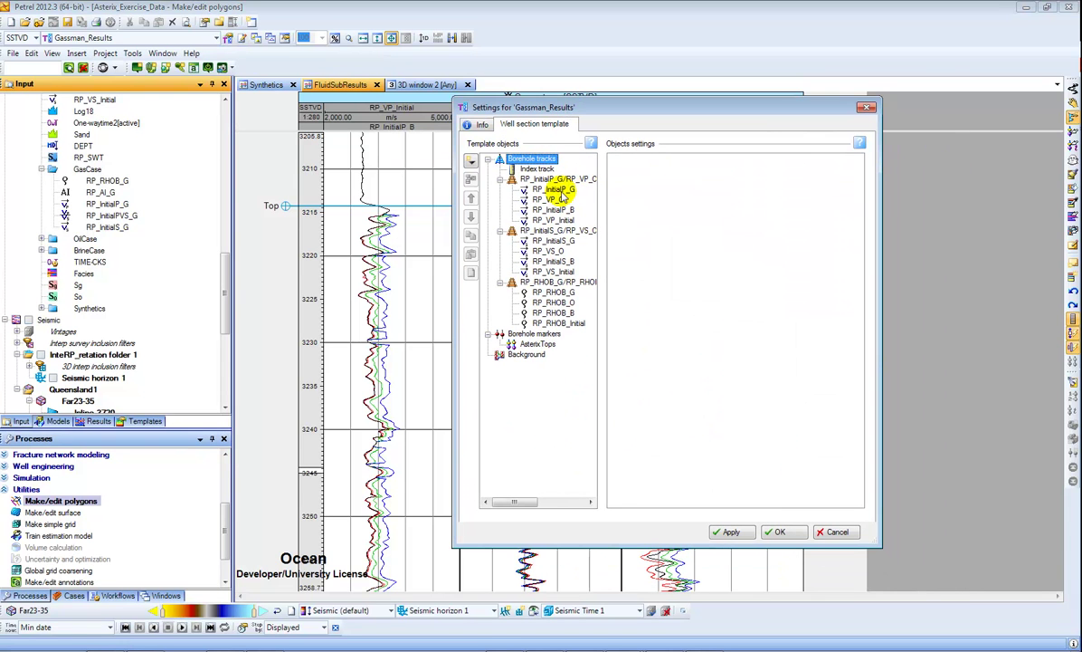
pyautogui.click(560, 190)
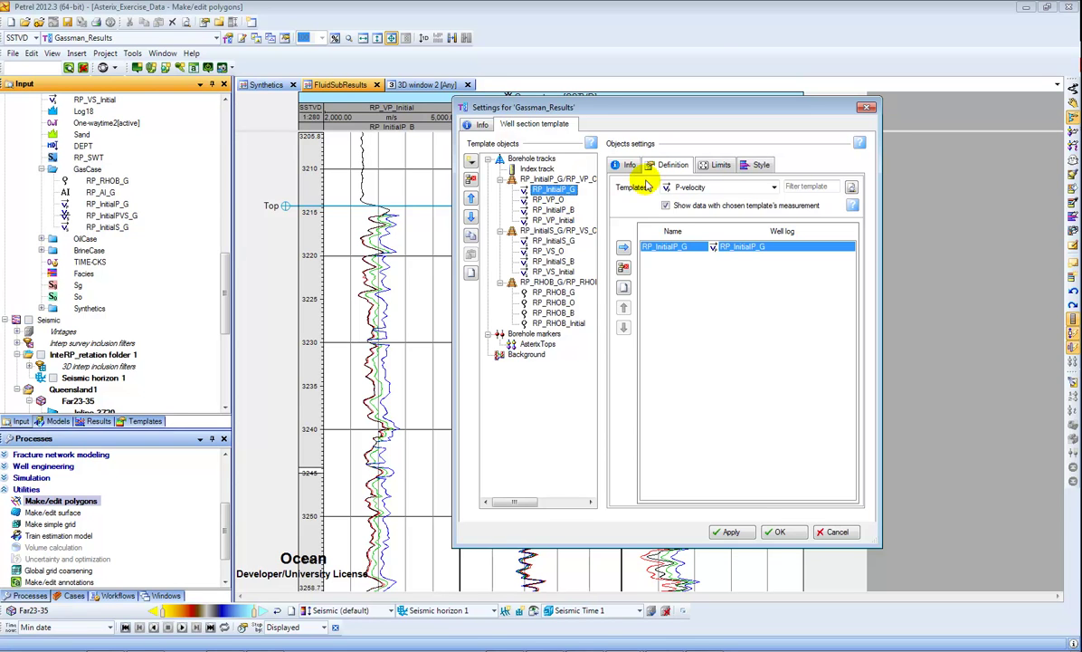
pyautogui.click(706, 166)
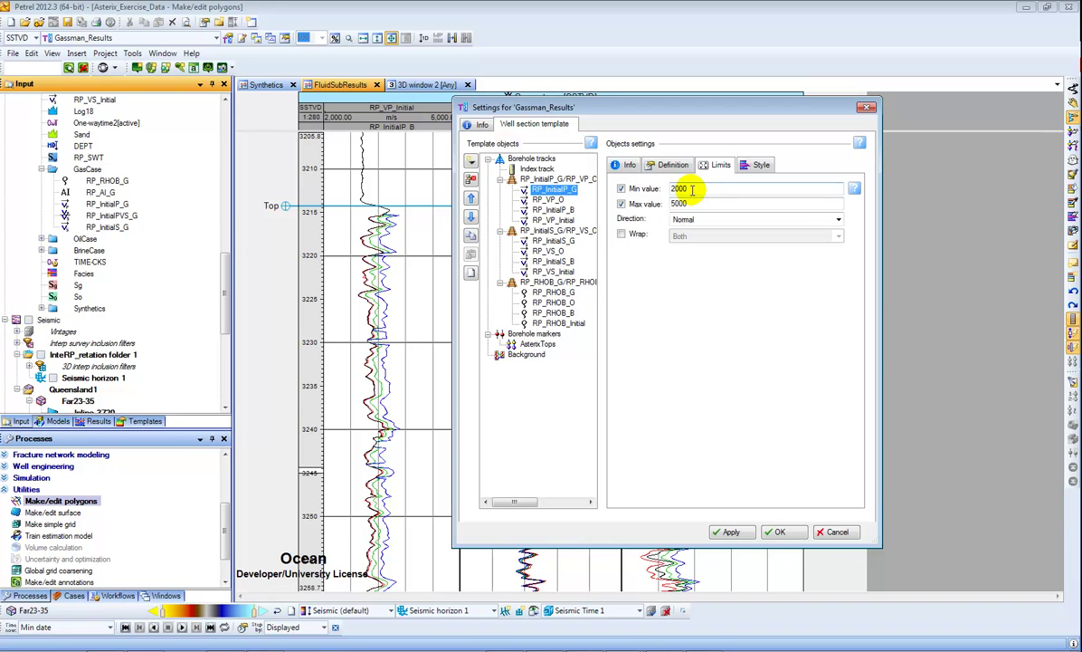
pyautogui.click(867, 109)
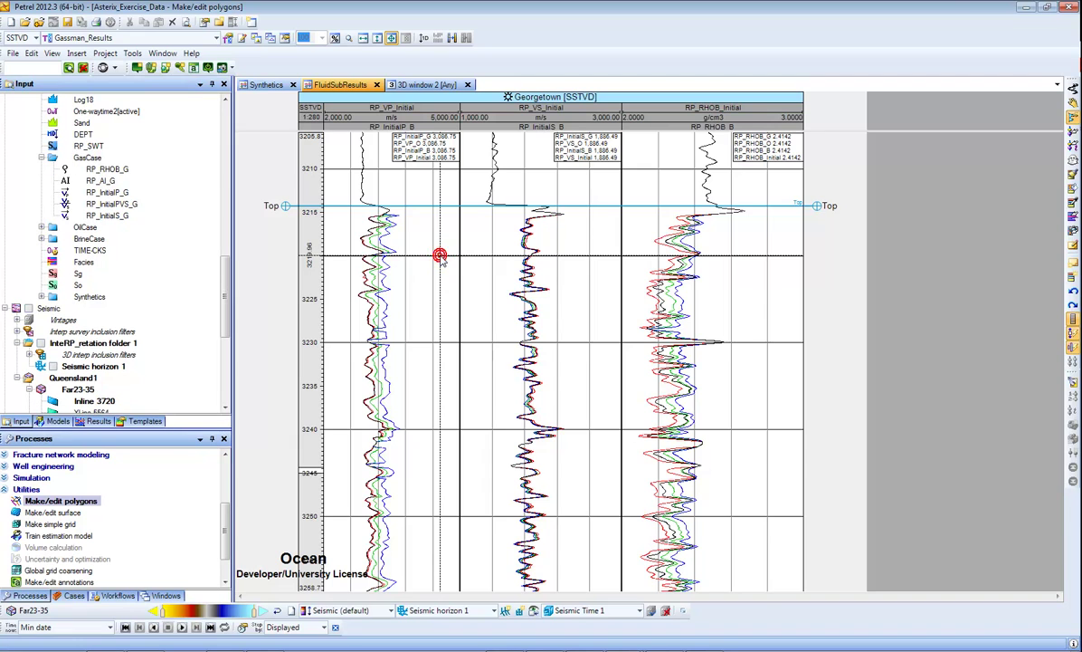
pyautogui.scroll(-10, 439, 256)
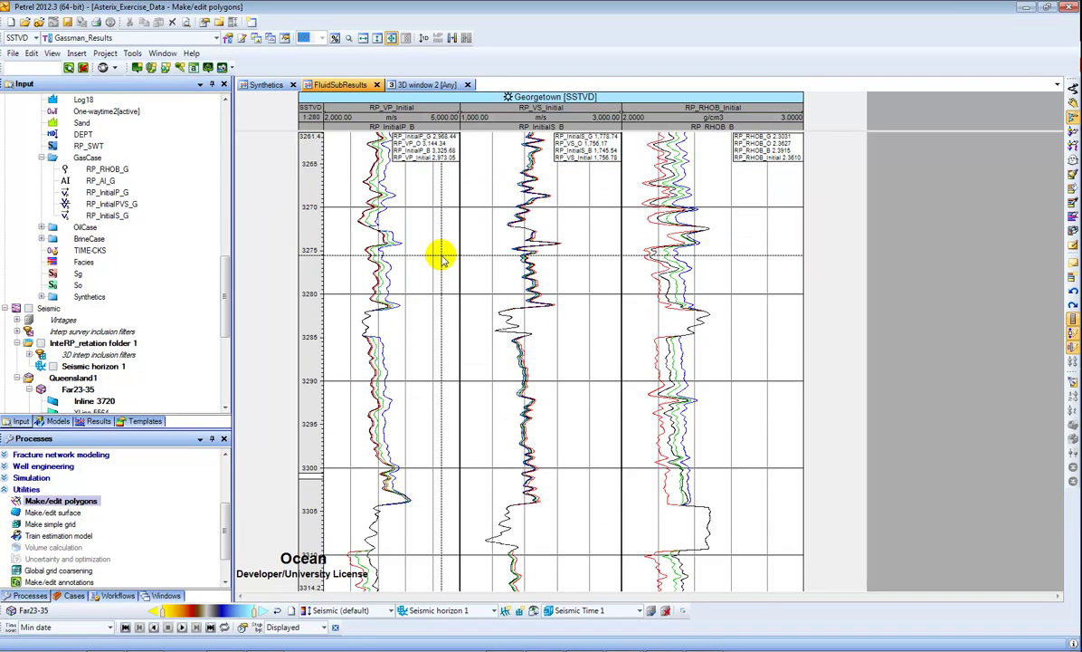
pyautogui.scroll(-2, 441, 255)
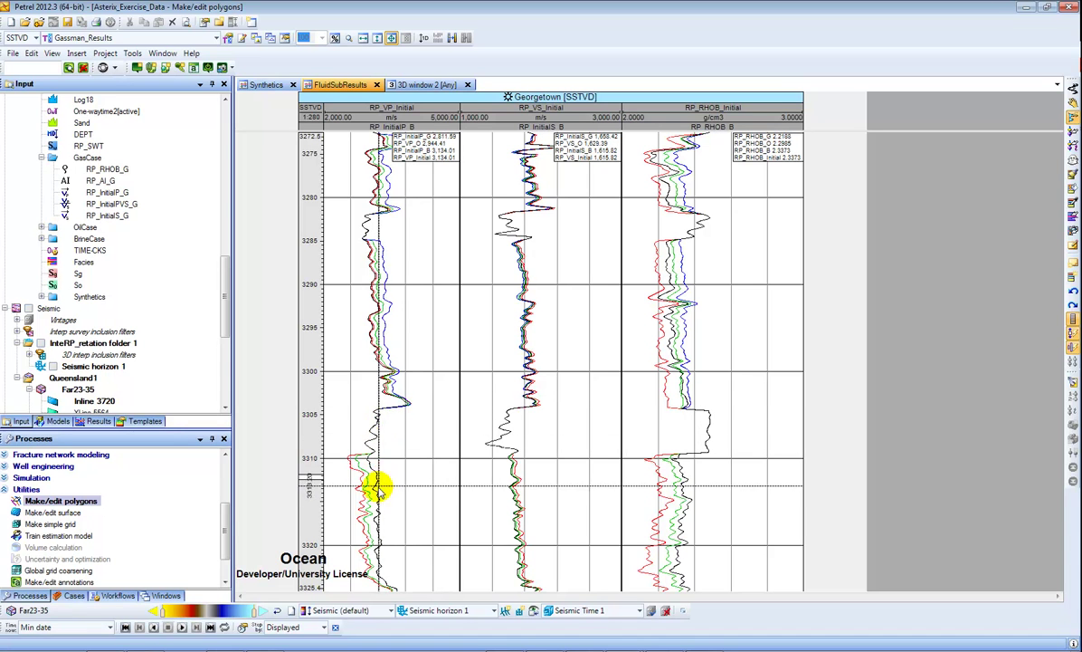
pyautogui.scroll(3, 423, 342)
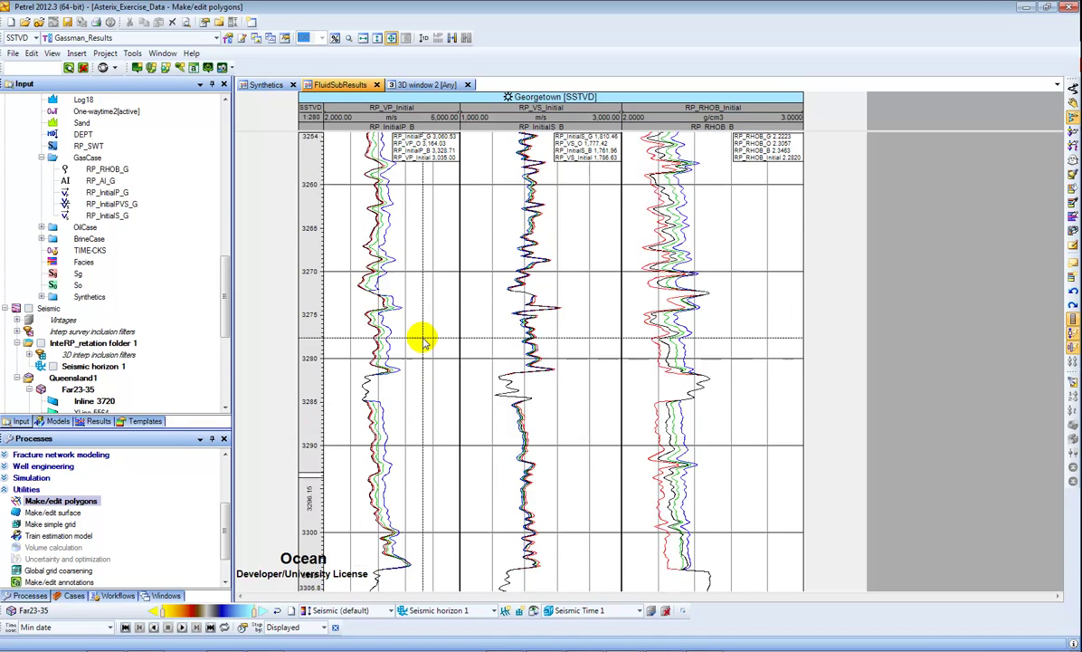
pyautogui.scroll(7, 423, 335)
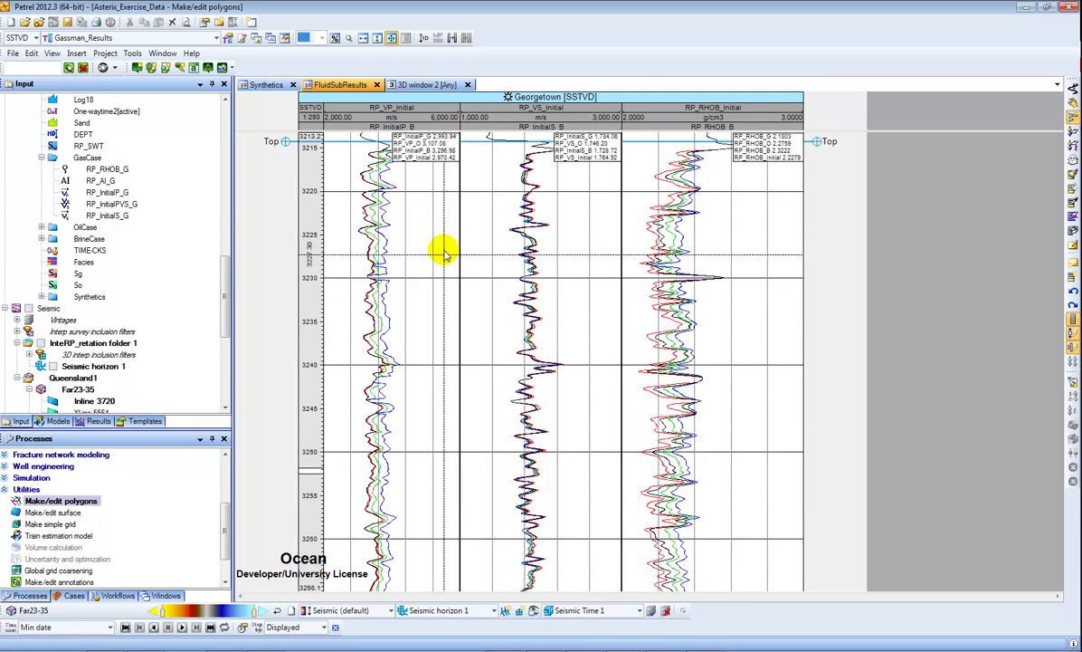
pyautogui.scroll(-11, 434, 242)
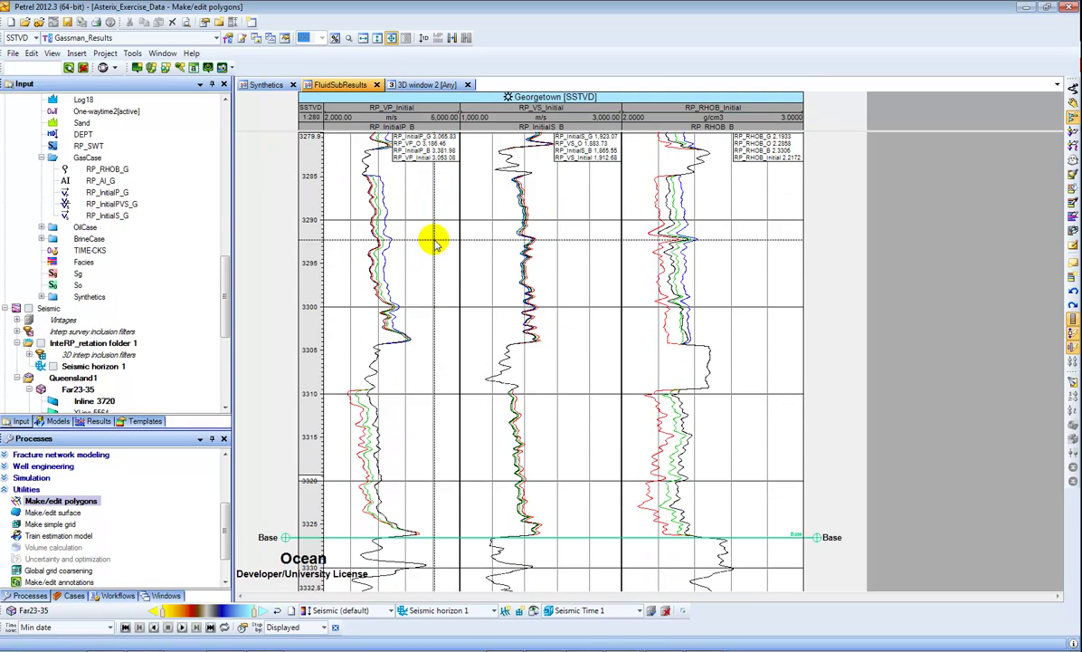
pyautogui.scroll(13, 417, 350)
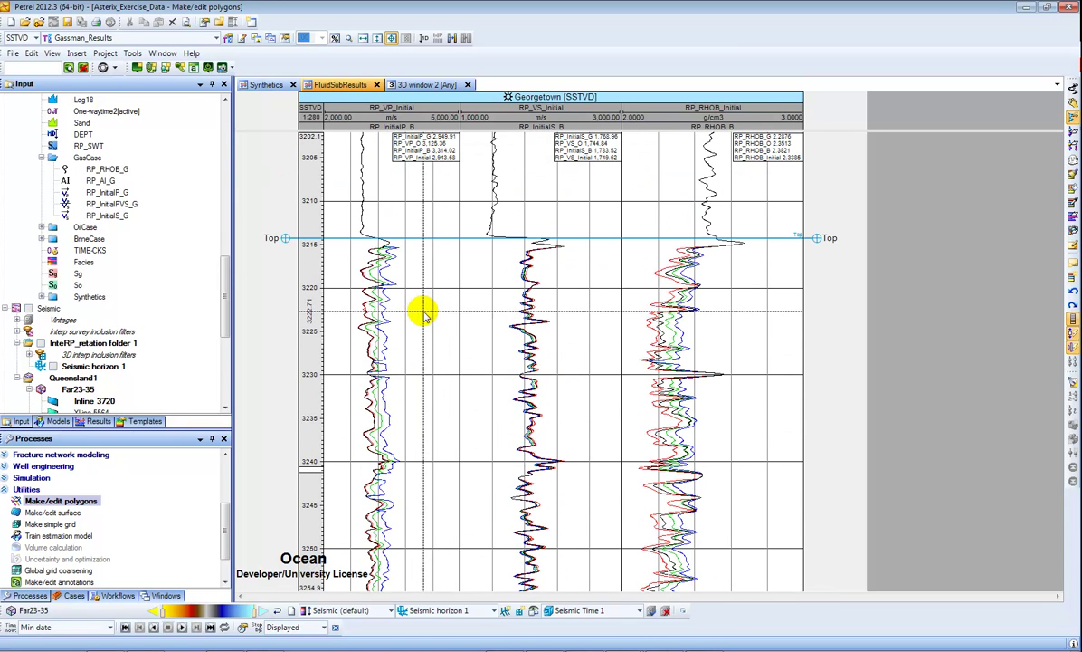
# - Open the Blueback Synthetics tool through a 'syn' search and maximize it
pyautogui.click(104, 70)
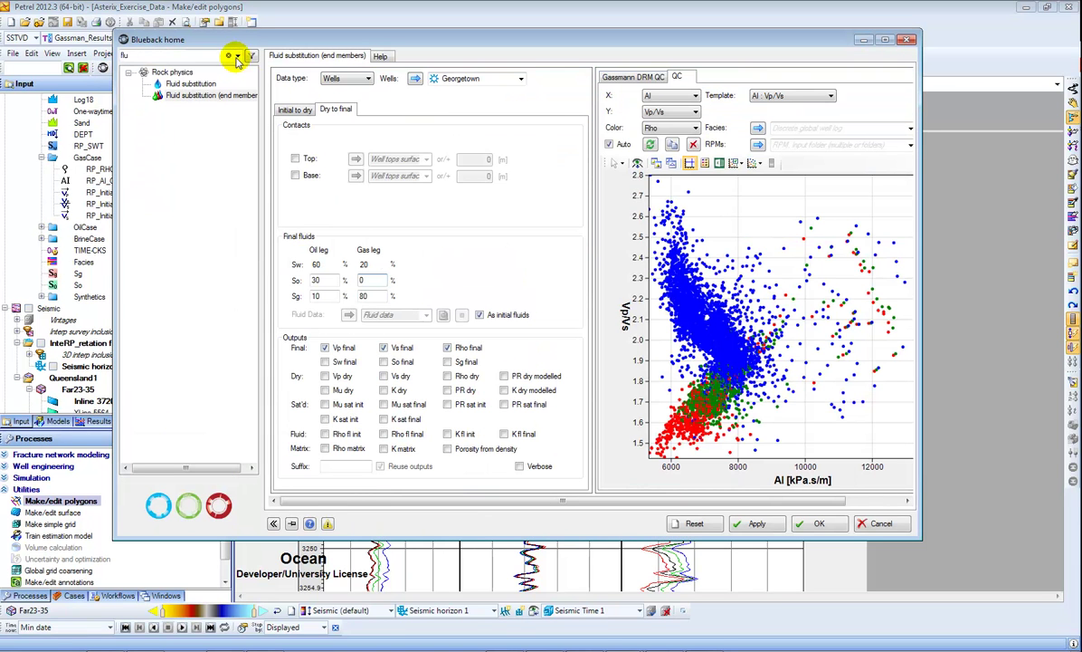
pyautogui.write('syn')
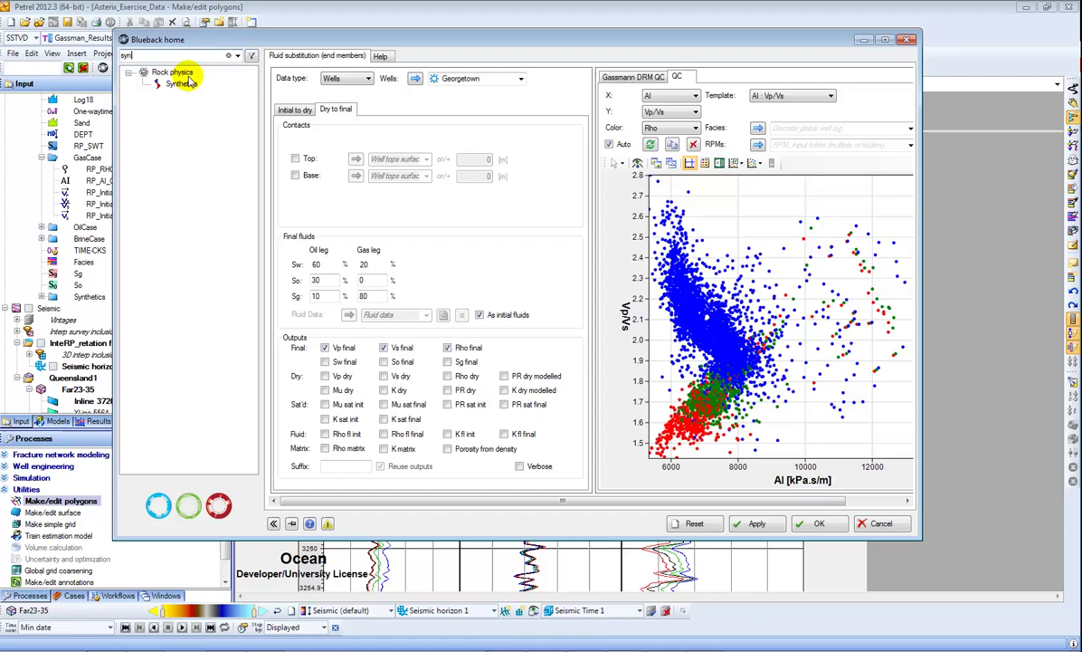
pyautogui.click(186, 85)
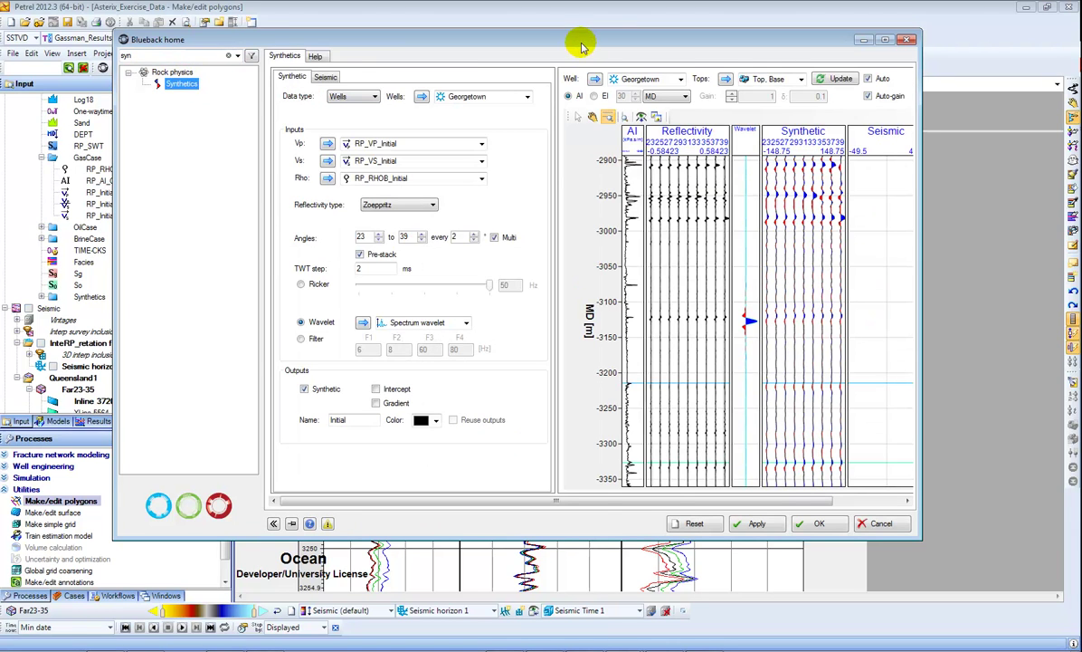
pyautogui.doubleClick(583, 47)
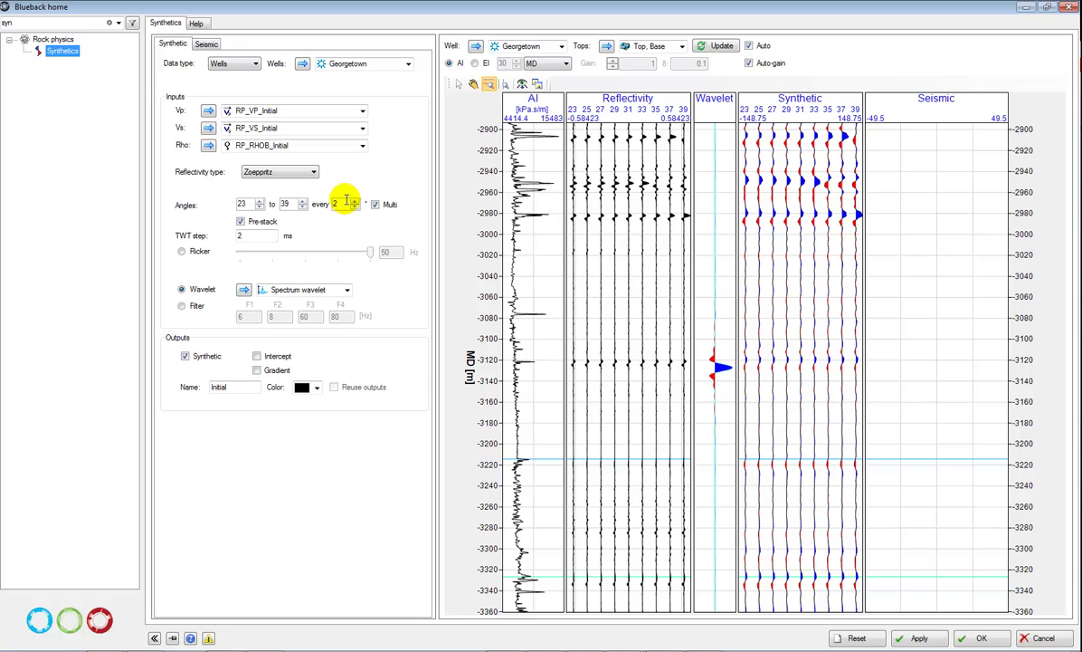
# - Toggle pre-stack off and back on, then set angles 0 to 20 every 2 degrees and apply
pyautogui.click(258, 223)
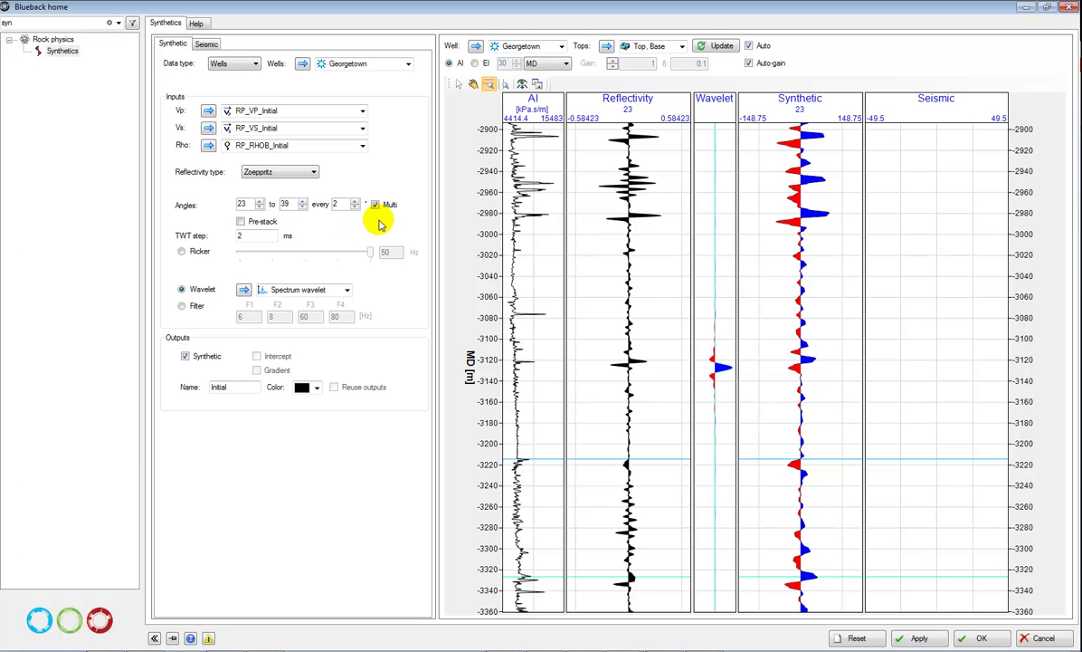
pyautogui.click(258, 226)
pyautogui.doubleClick(249, 203)
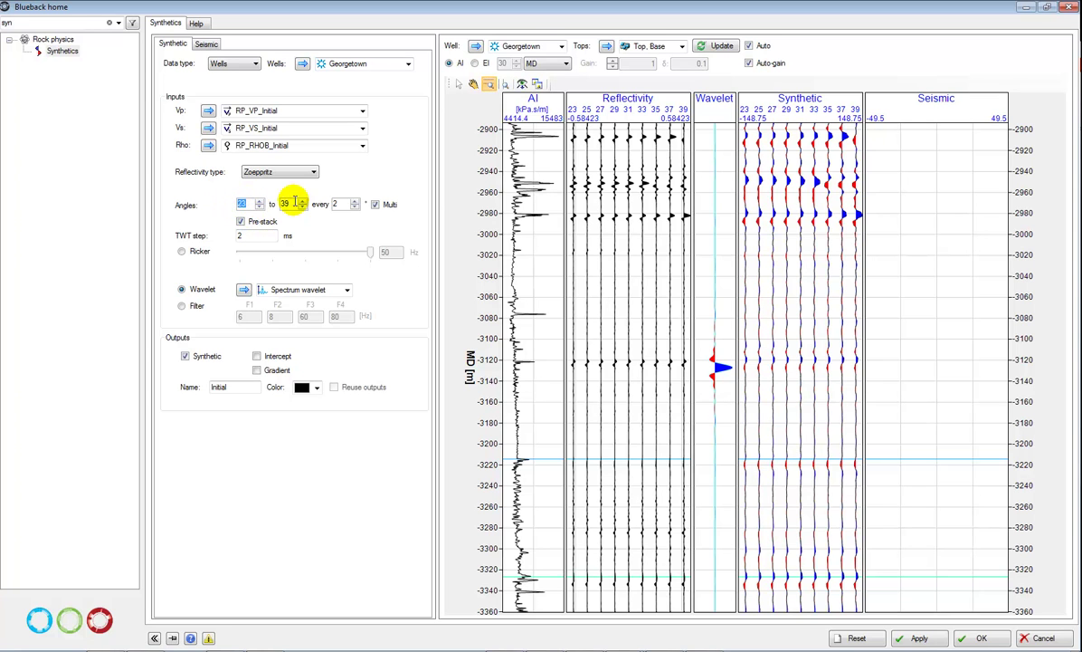
pyautogui.write('020')
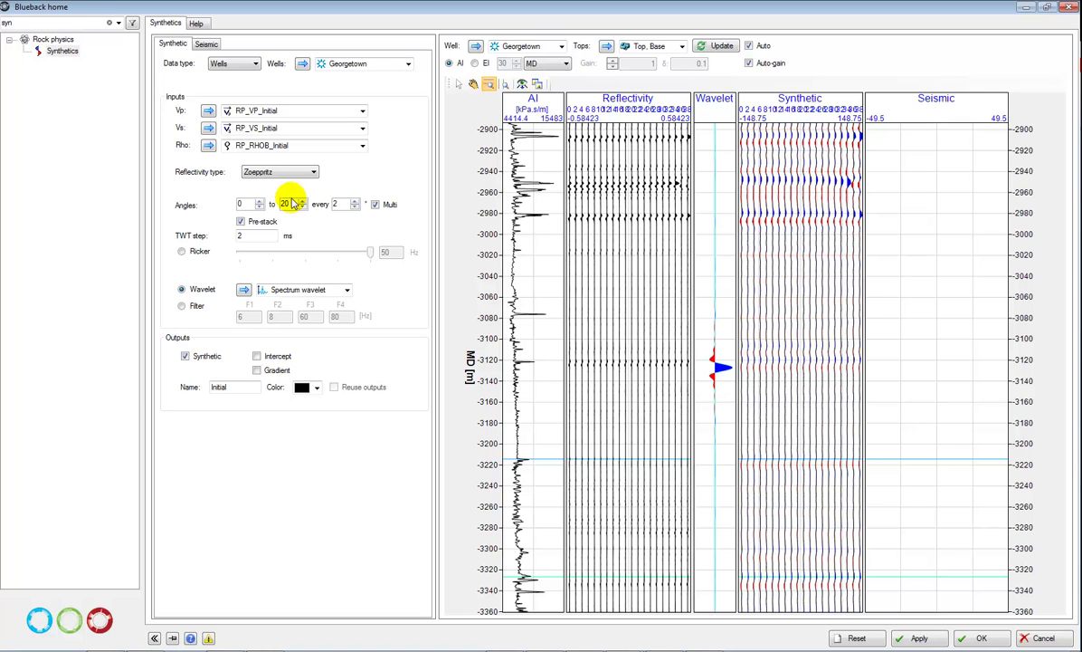
pyautogui.doubleClick(334, 202)
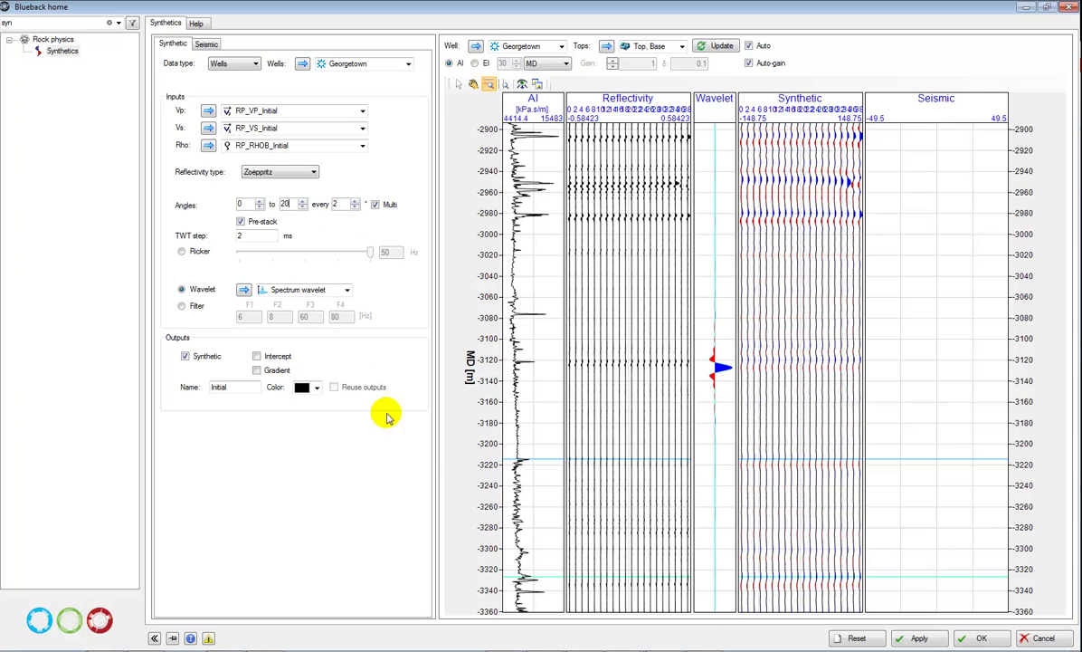
pyautogui.click(901, 637)
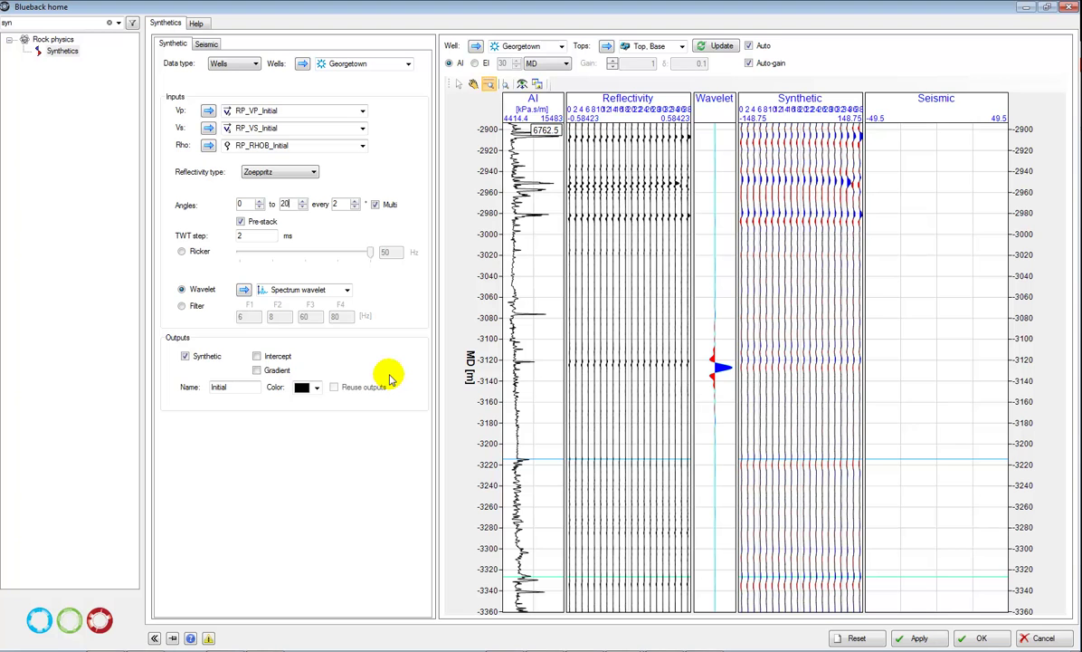
# - Use the OilCase logs RP_VP_O, RP_VS_O and RP_RHOB_O as the Vp, Vs and Rho inputs
pyautogui.click(363, 110)
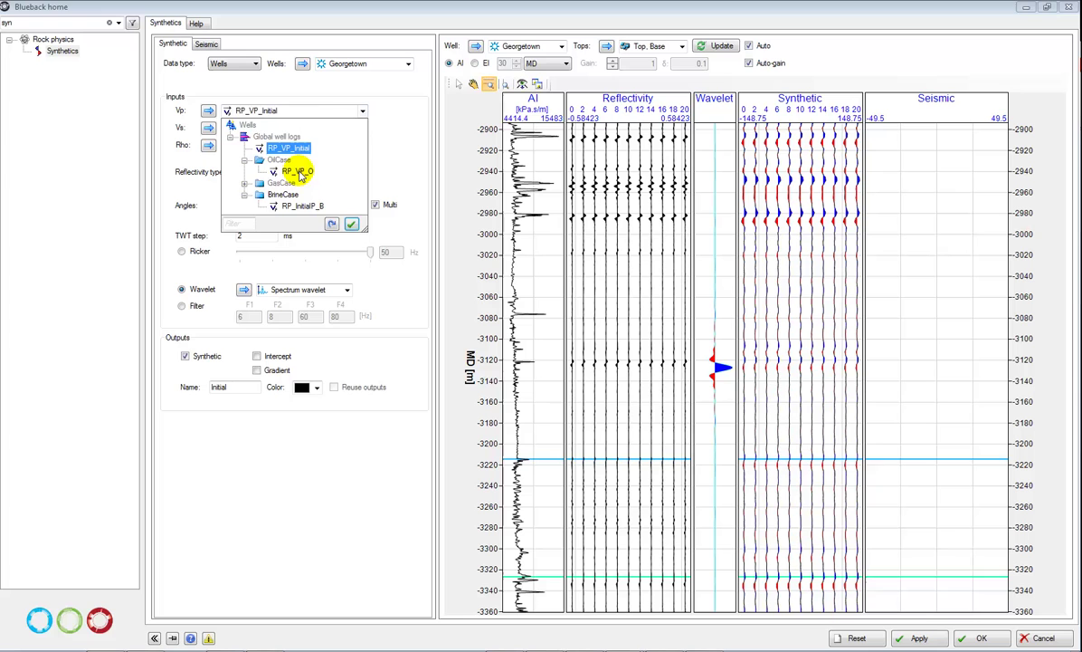
pyautogui.click(298, 172)
pyautogui.click(316, 128)
pyautogui.click(245, 178)
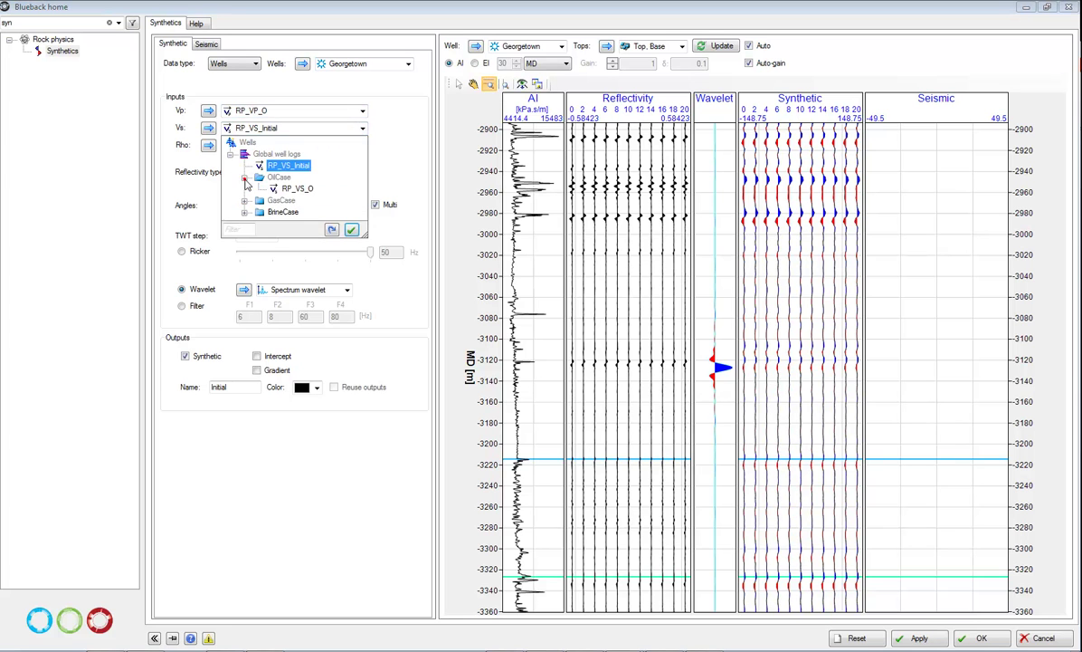
pyautogui.click(297, 188)
pyautogui.click(363, 145)
pyautogui.click(245, 195)
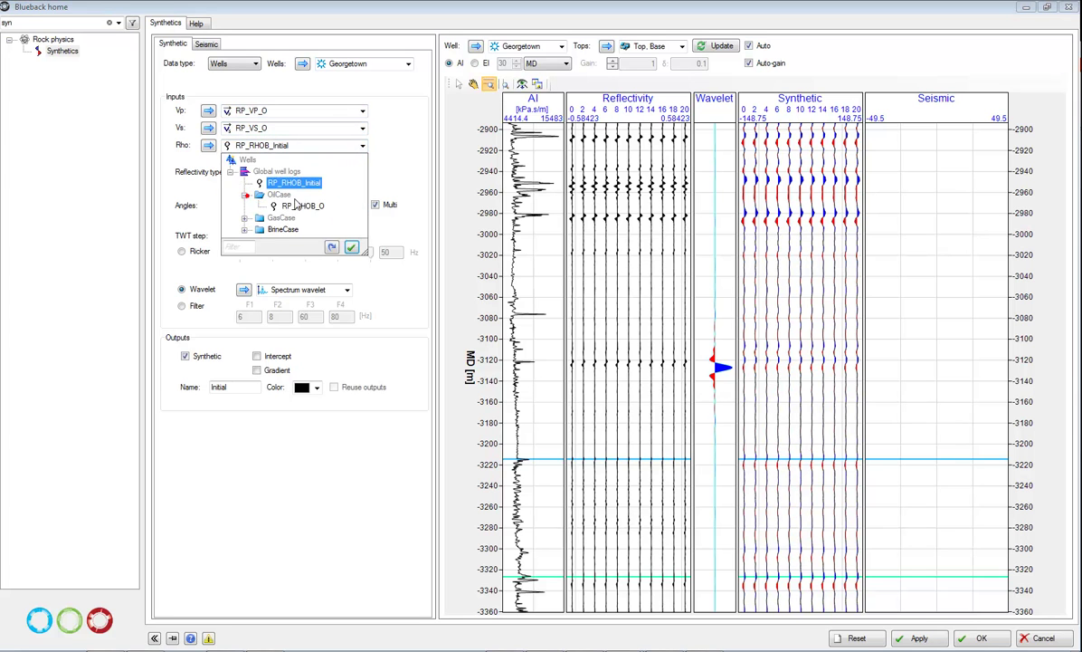
pyautogui.click(304, 206)
# - Rename the synthetic output to Oil and minimize the toolbox to reveal the well section
pyautogui.doubleClick(221, 386)
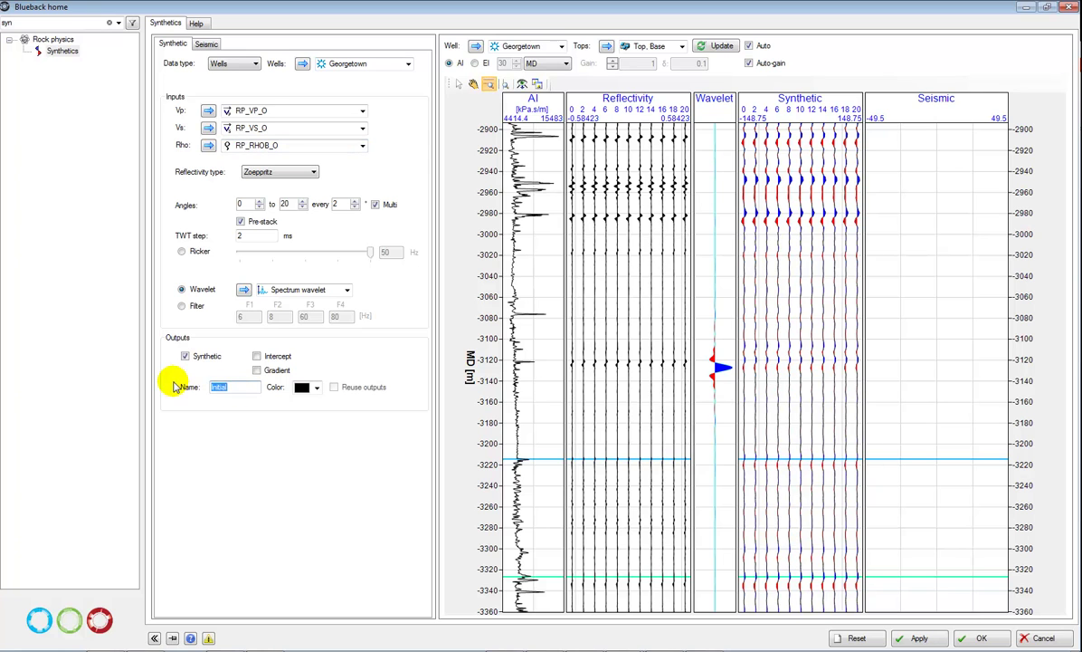
pyautogui.write('Oil')
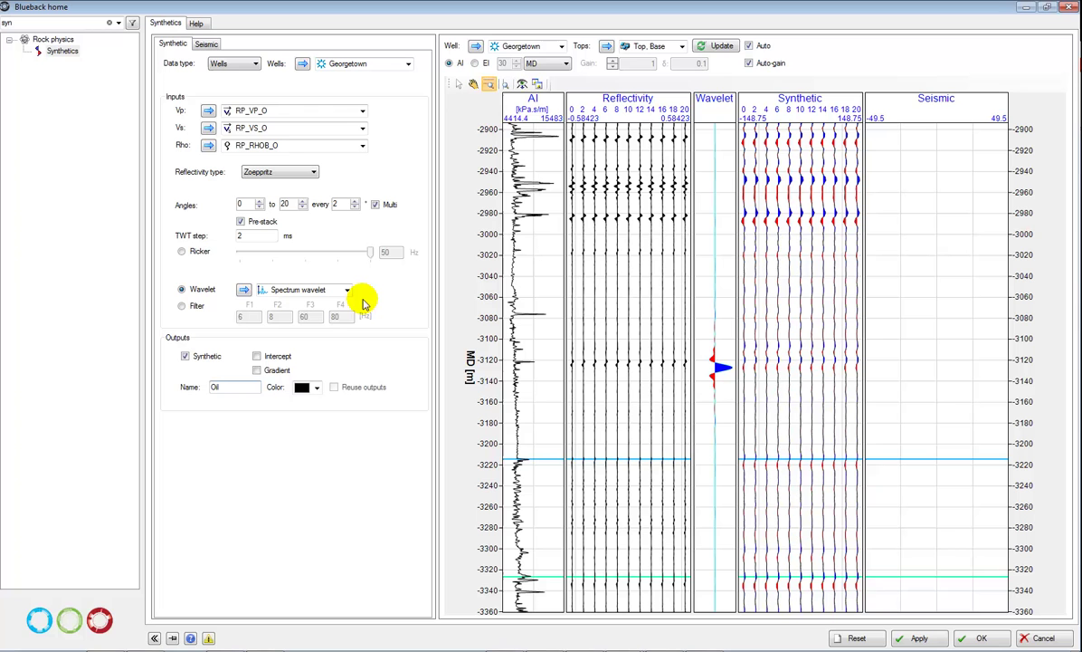
pyautogui.click(1025, 6)
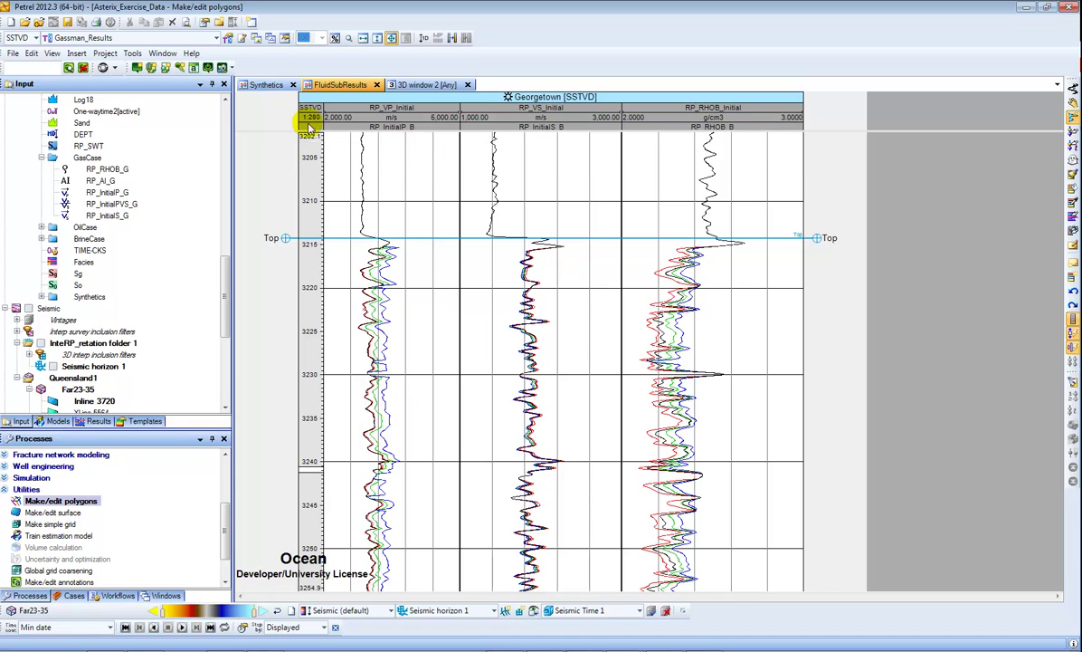
# - Bring the Synthetics well section window to the front, replacing the FluidSubResults view
pyautogui.click(271, 83)
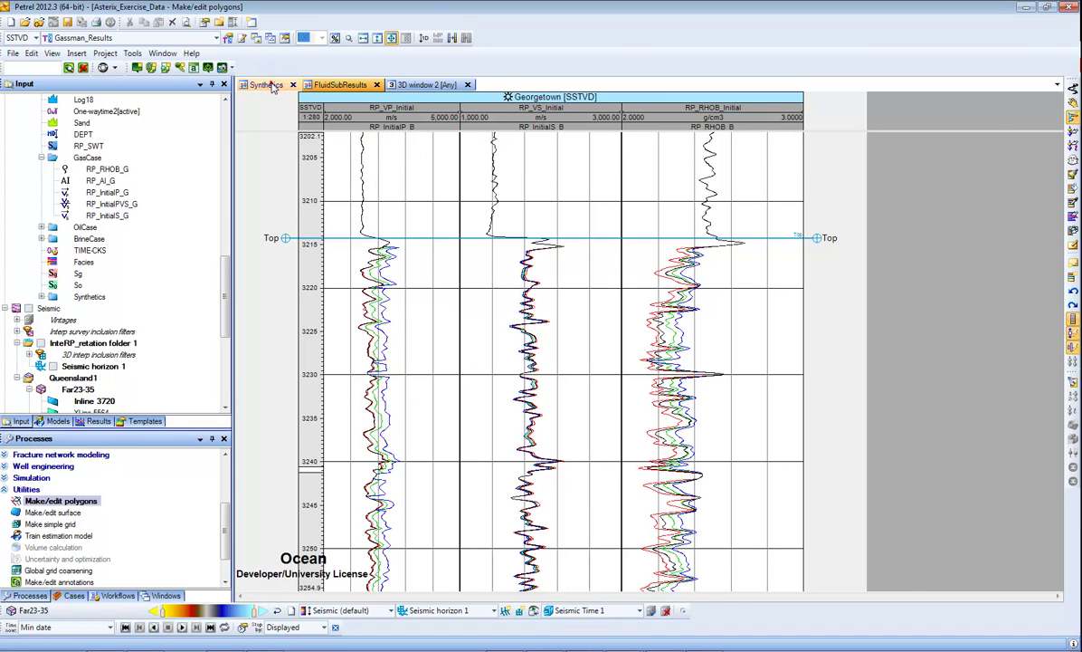